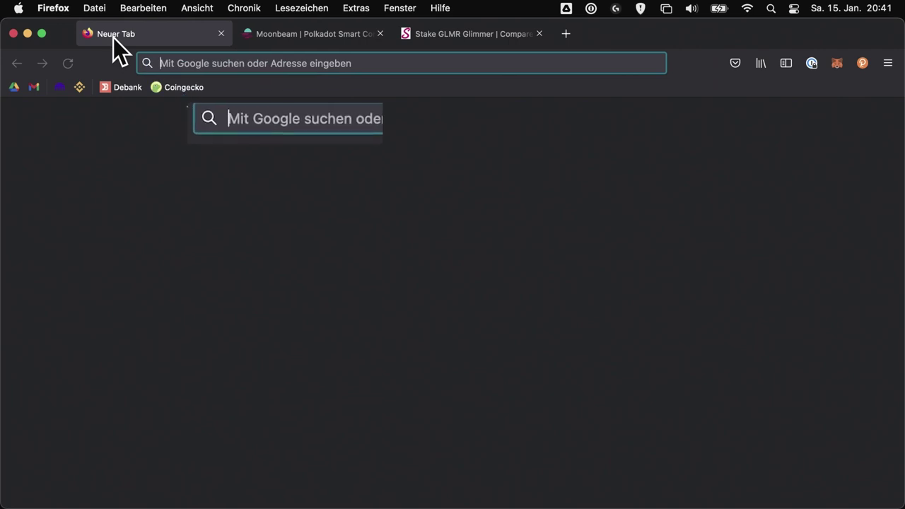
Open chainlist.org and connect the MetaMask wallet to the site
{"action": "type", "text": "chain"}
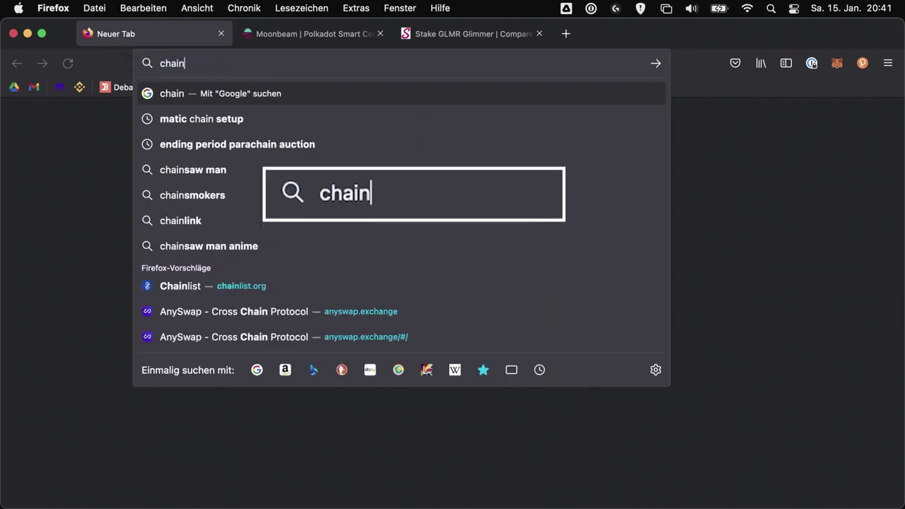
{"action": "type", "text": "list."}
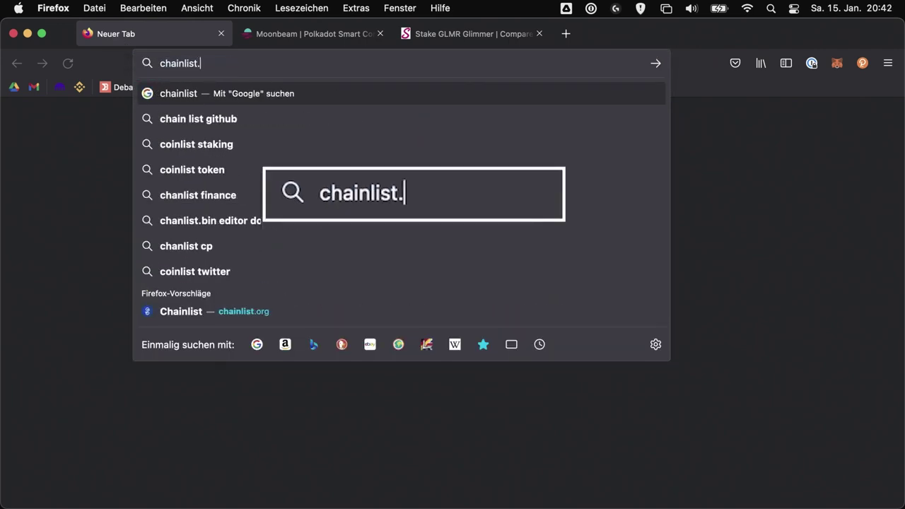
{"action": "type", "text": "org"}
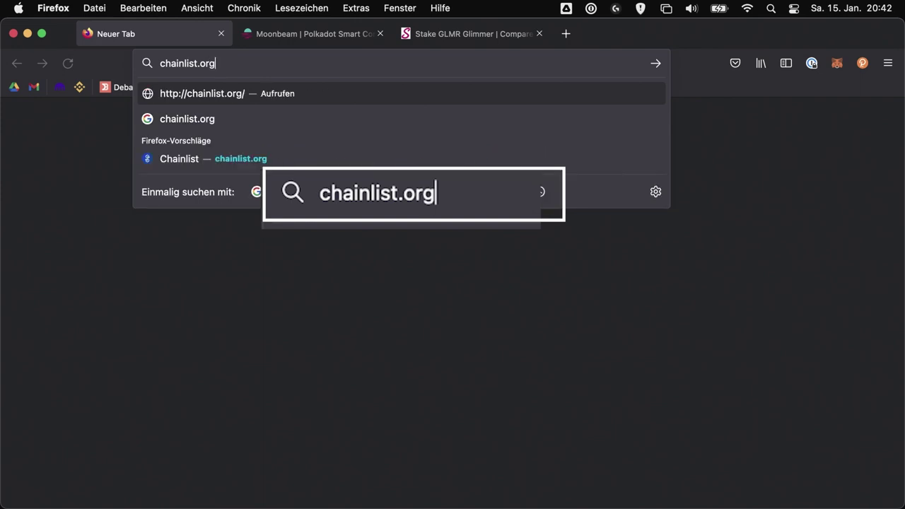
{"action": "key", "text": "Return"}
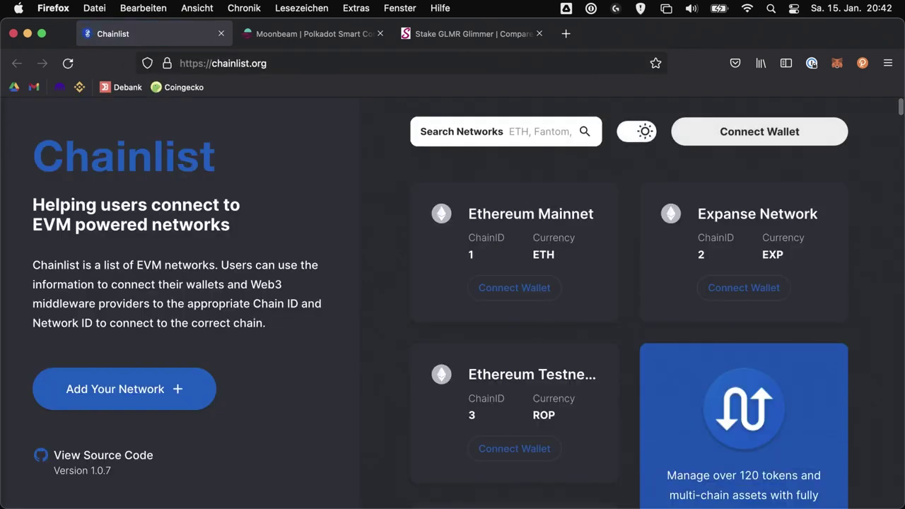
{"action": "left_click", "coordinate": [757, 138]}
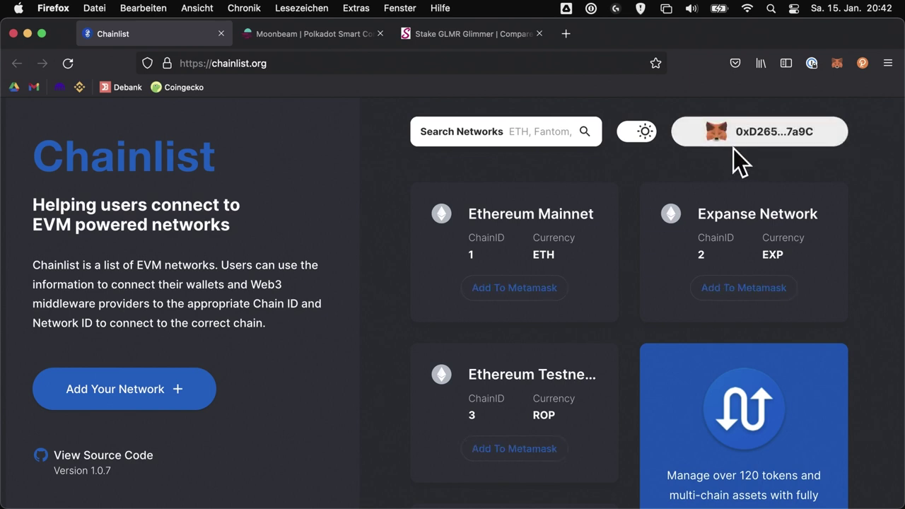
Search the Chainlist networks for moonbeam
{"action": "left_click", "coordinate": [557, 127]}
{"action": "type", "text": "mo"}
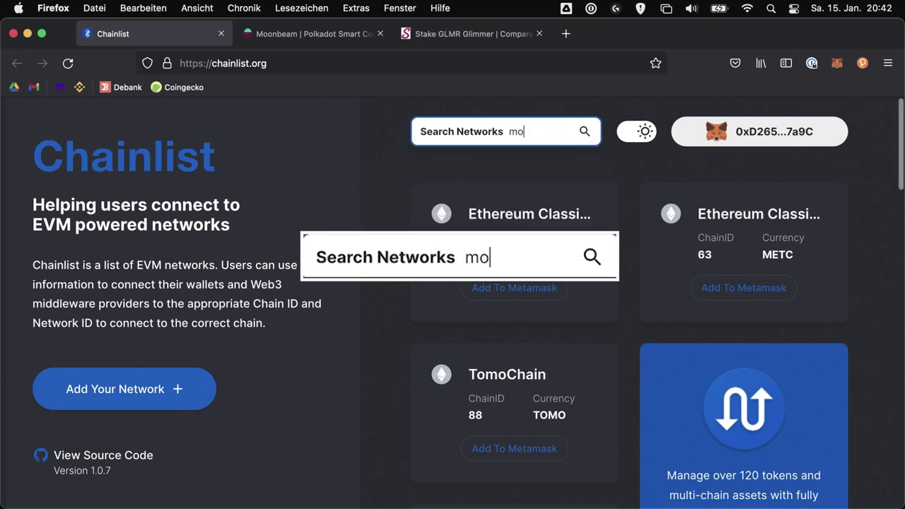
{"action": "type", "text": "onbeam"}
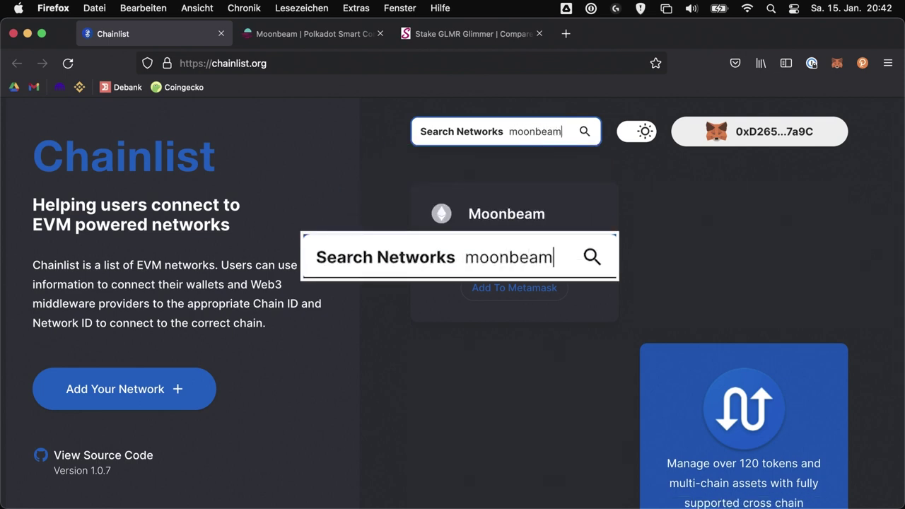
Add the Moonbeam network to MetaMask, approve the request, and switch the wallet to that network
{"action": "left_click", "coordinate": [528, 283]}
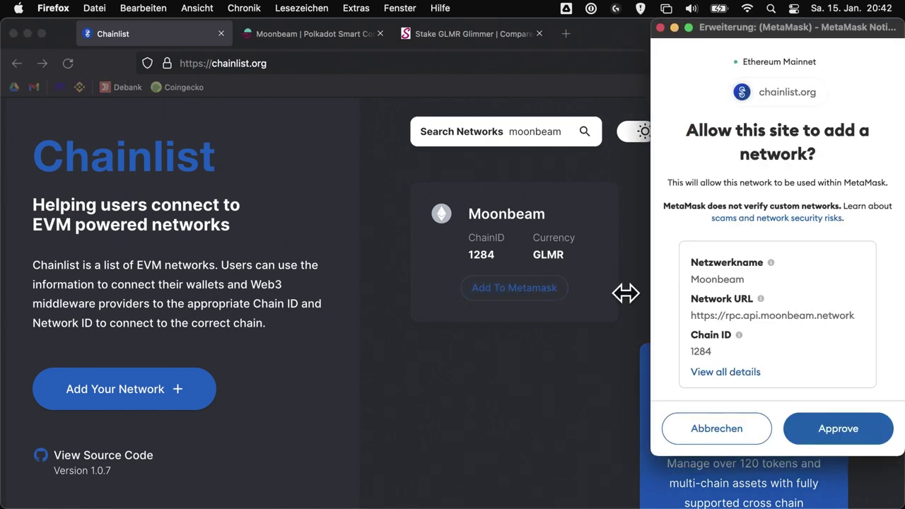
{"action": "left_click", "coordinate": [831, 429]}
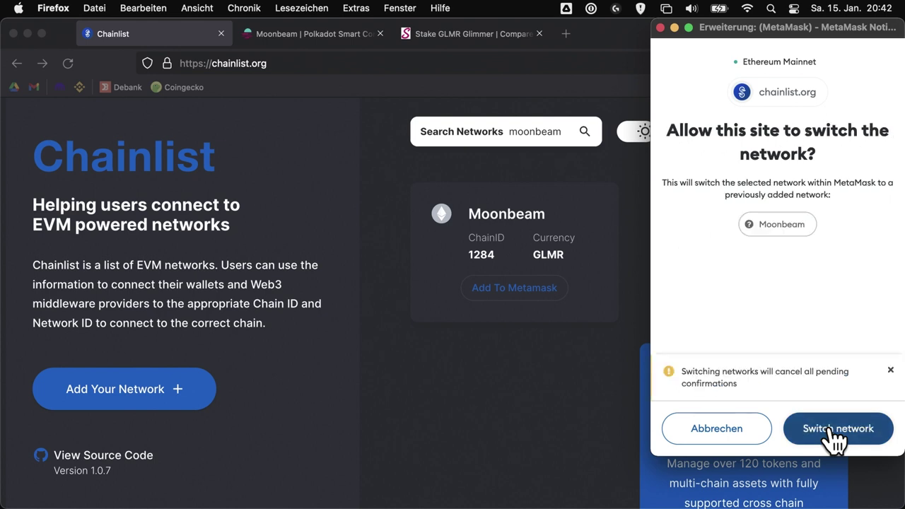
{"action": "left_click", "coordinate": [830, 430]}
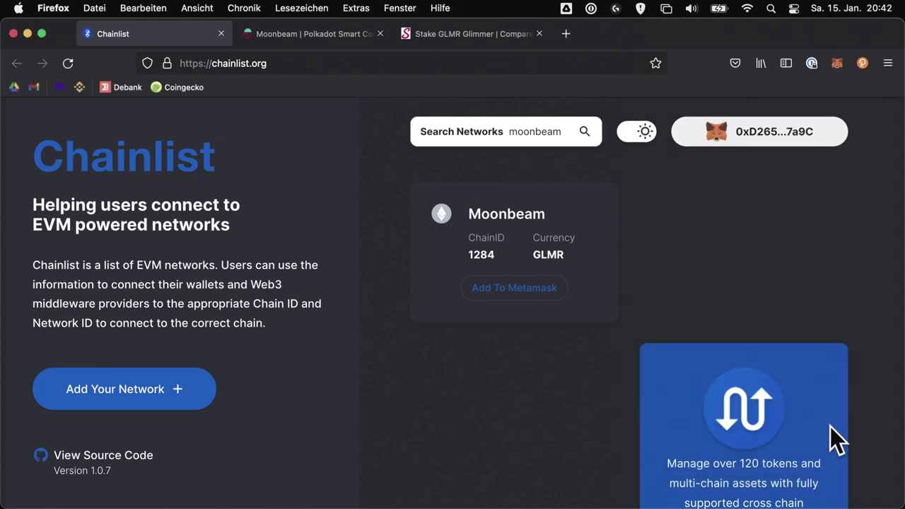
Check the active network and the GLMR balance of the main account in the MetaMask wallet
{"action": "left_click", "coordinate": [836, 63]}
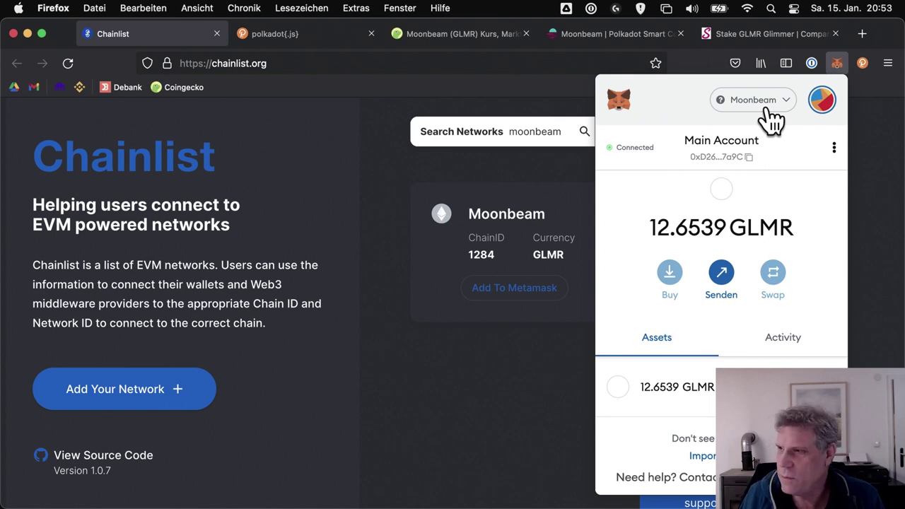
{"action": "left_click", "coordinate": [287, 143]}
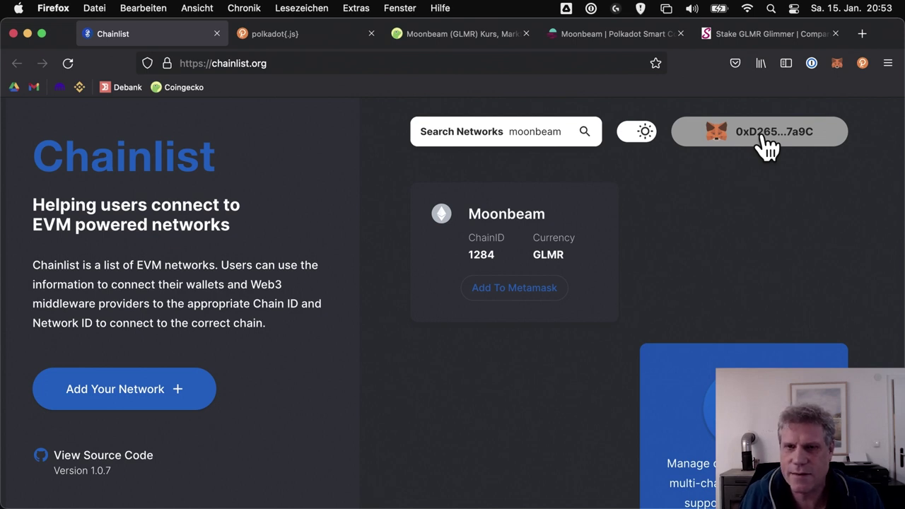
{"action": "left_click", "coordinate": [542, 131]}
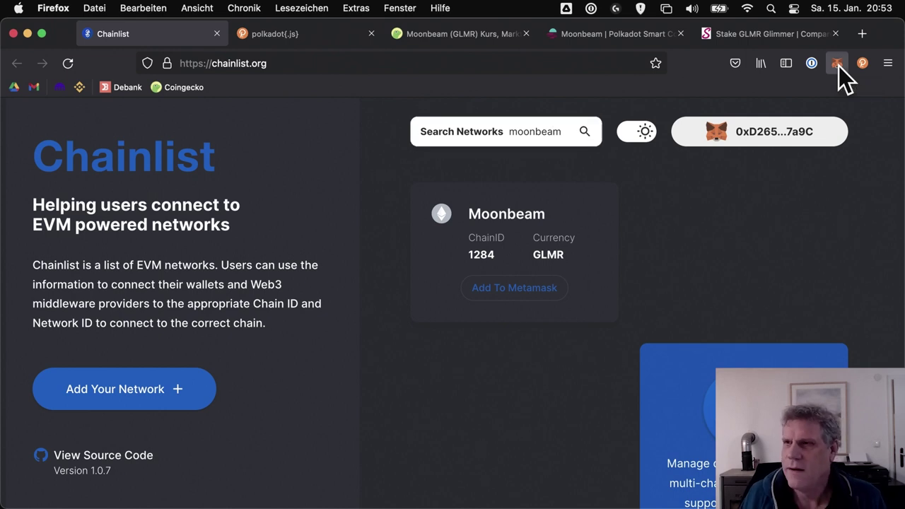
{"action": "left_click", "coordinate": [838, 66]}
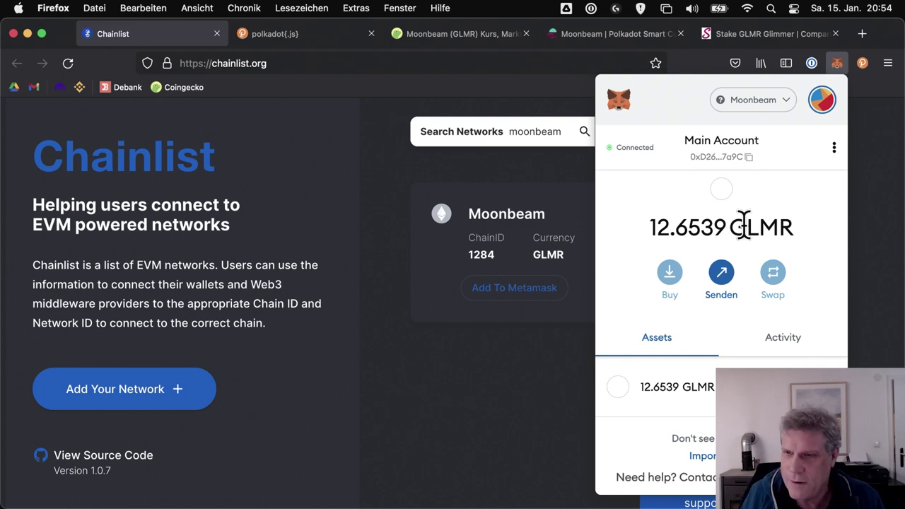
Review the price and supply data of Moonbeam (GLMR) on CoinGecko, and close the YouTube community page in Chrome
{"action": "left_click", "coordinate": [477, 32]}
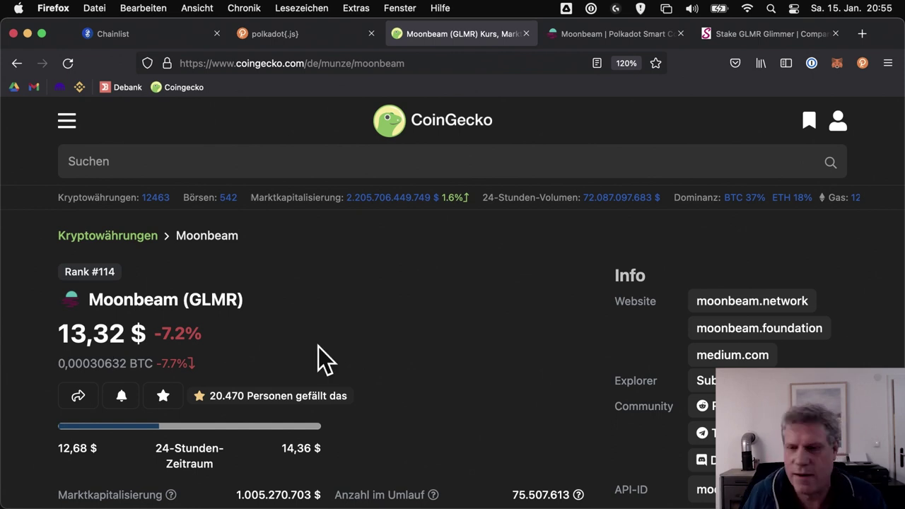
{"action": "scroll", "coordinate": [438, 350], "scroll_direction": "down", "scroll_amount": 5}
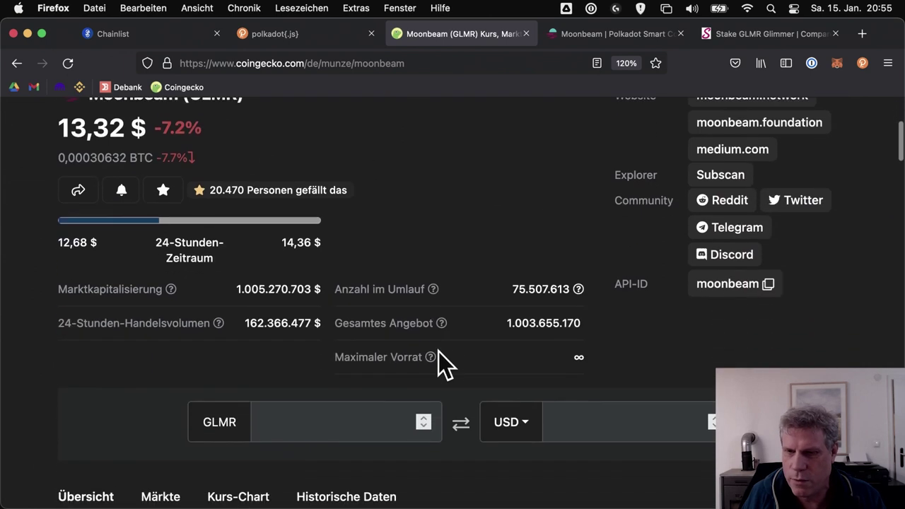
{"action": "scroll", "coordinate": [439, 351], "scroll_direction": "up", "scroll_amount": 1}
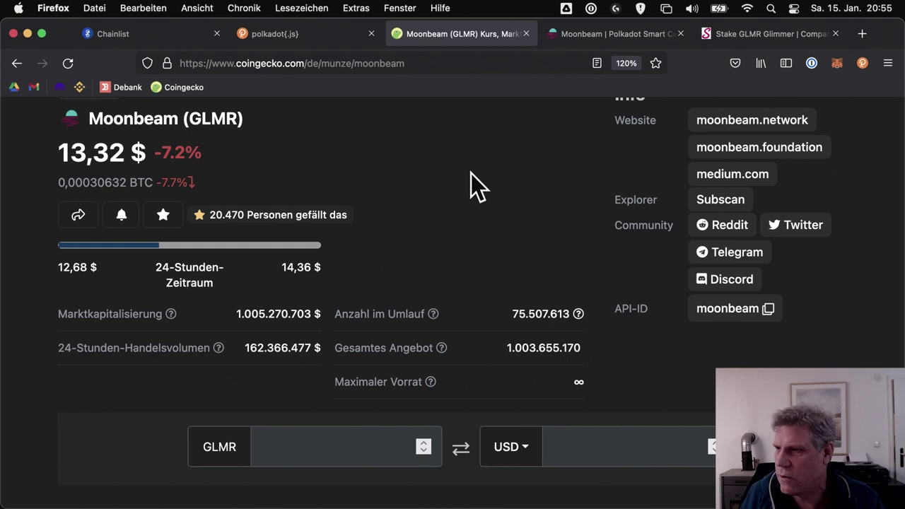
{"action": "scroll", "coordinate": [470, 174], "scroll_direction": "up", "scroll_amount": 1}
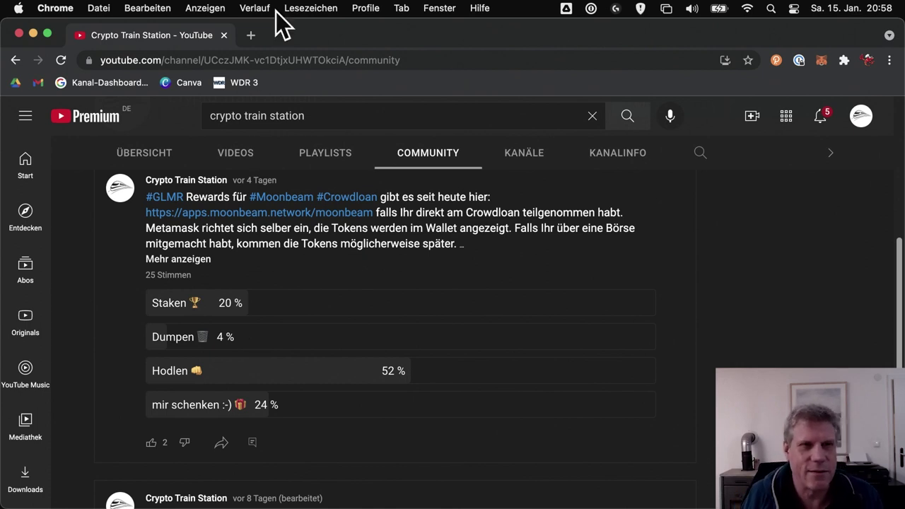
{"action": "left_click", "coordinate": [224, 35]}
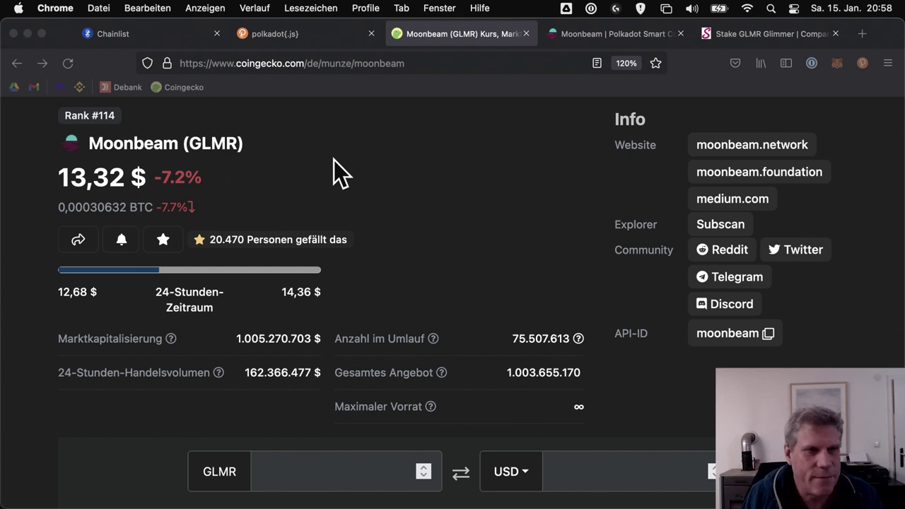
Check the GLMR balance in MetaMask, then open Calculator (Rechner) and multiply the price 13,32 by 13
{"action": "left_click", "coordinate": [834, 63]}
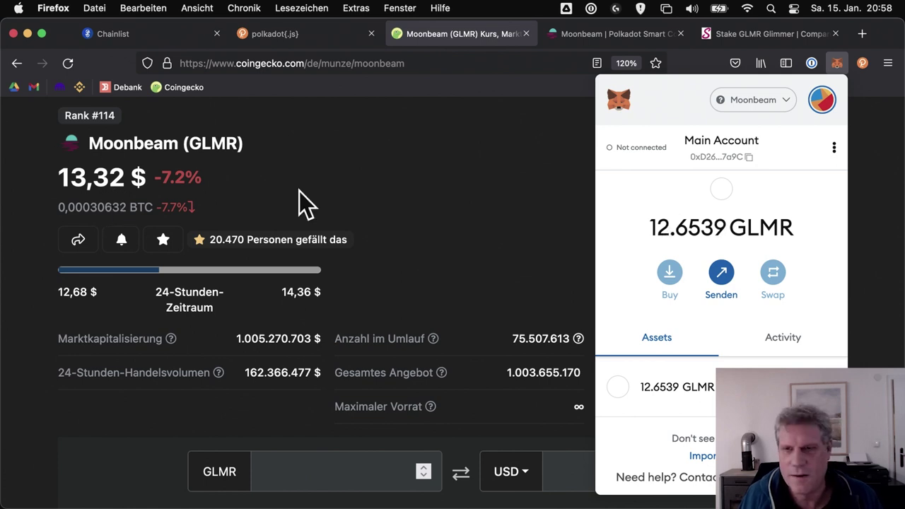
{"action": "key", "text": "super+space"}
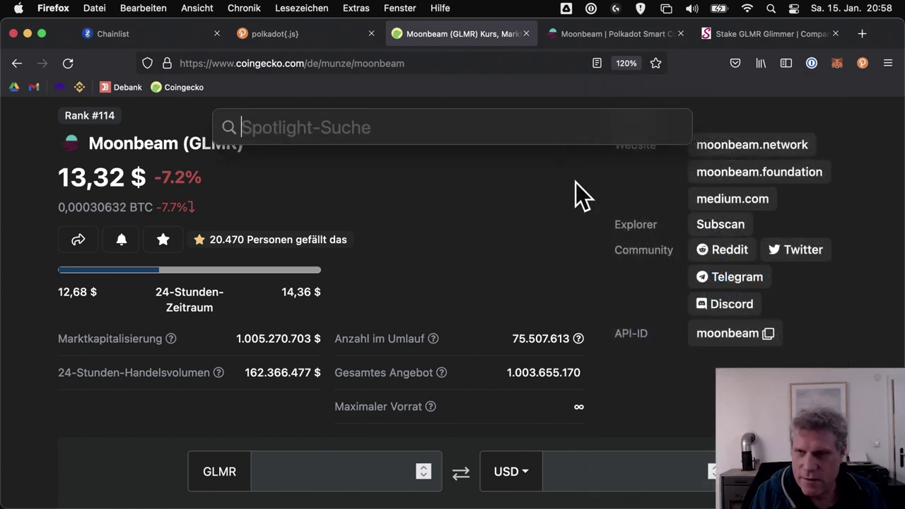
{"action": "type", "text": "rechner"}
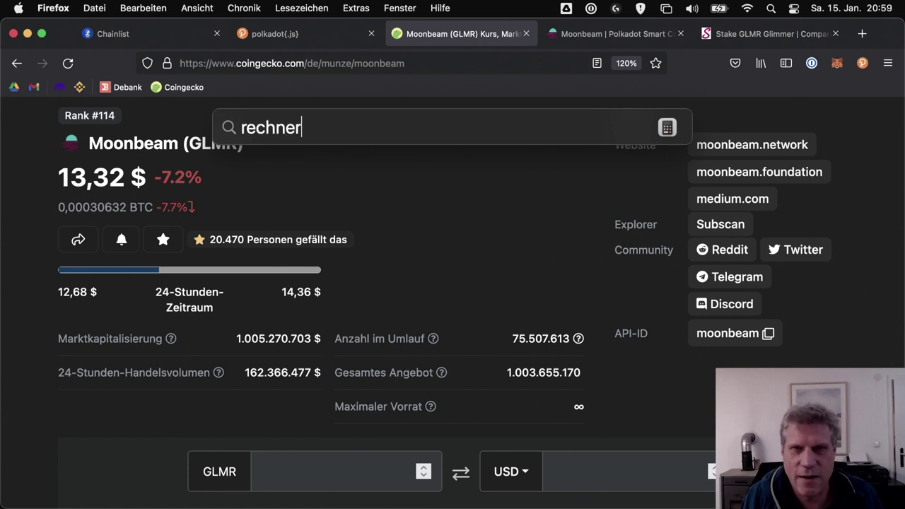
{"action": "key", "text": "Return"}
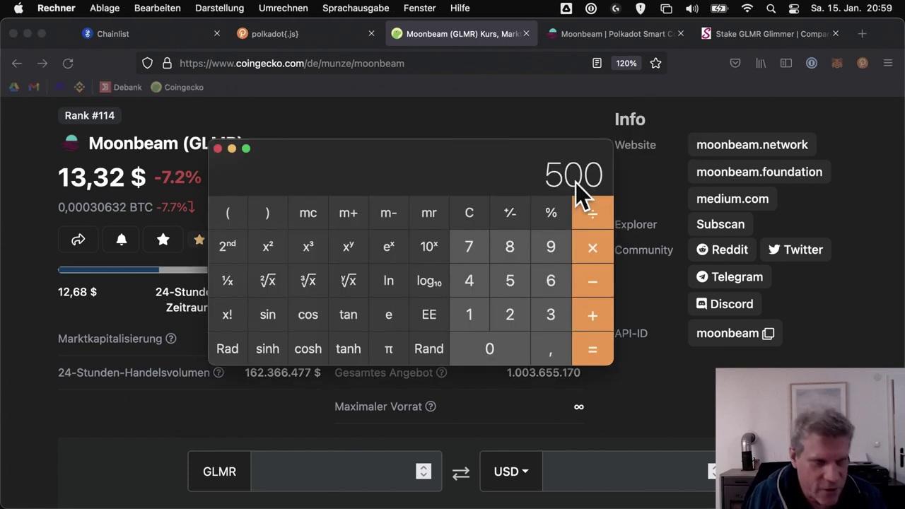
{"action": "type", "text": "13,32"}
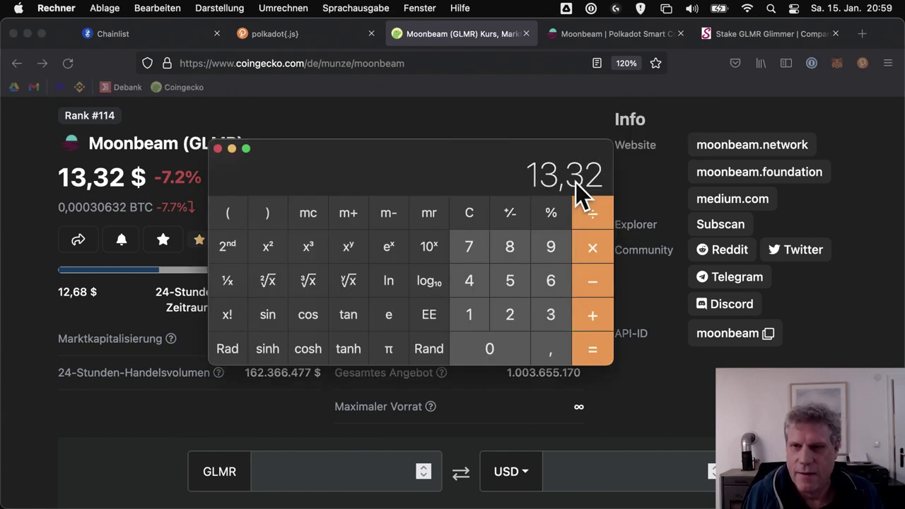
{"action": "key", "text": "asterisk"}
{"action": "type", "text": "1"}
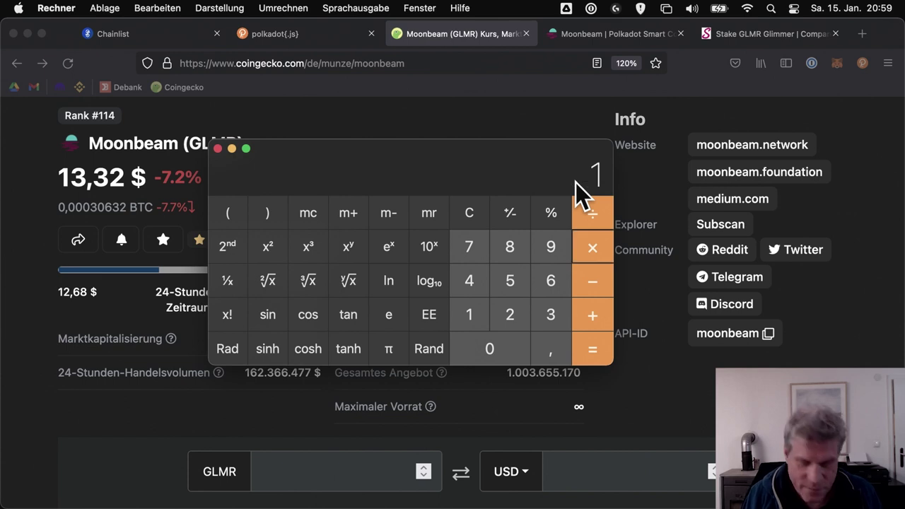
{"action": "type", "text": "73"}
{"action": "key", "text": "Return"}
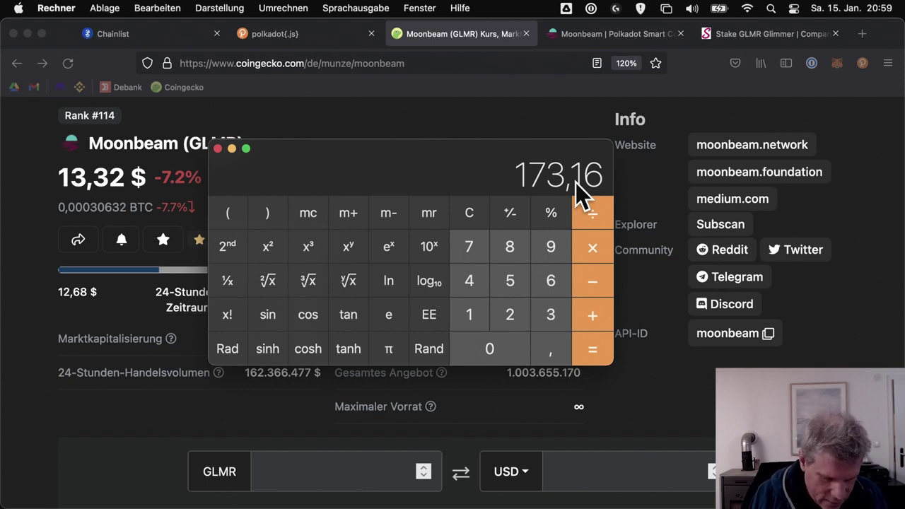
Divide the calculated token value by 530
{"action": "key", "text": "slash"}
{"action": "type", "text": "530"}
{"action": "key", "text": "Return"}
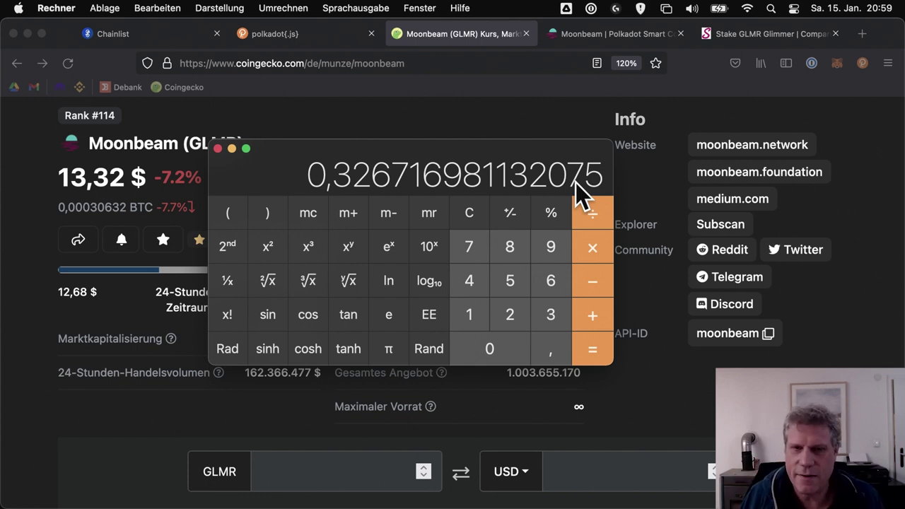
Switch back to Firefox, search CoinGecko for dot, open Polkadot (DOT) and highlight its current price
{"action": "left_click", "coordinate": [642, 183]}
{"action": "scroll", "coordinate": [642, 182], "scroll_direction": "up", "scroll_amount": 3}
{"action": "left_click", "coordinate": [648, 168]}
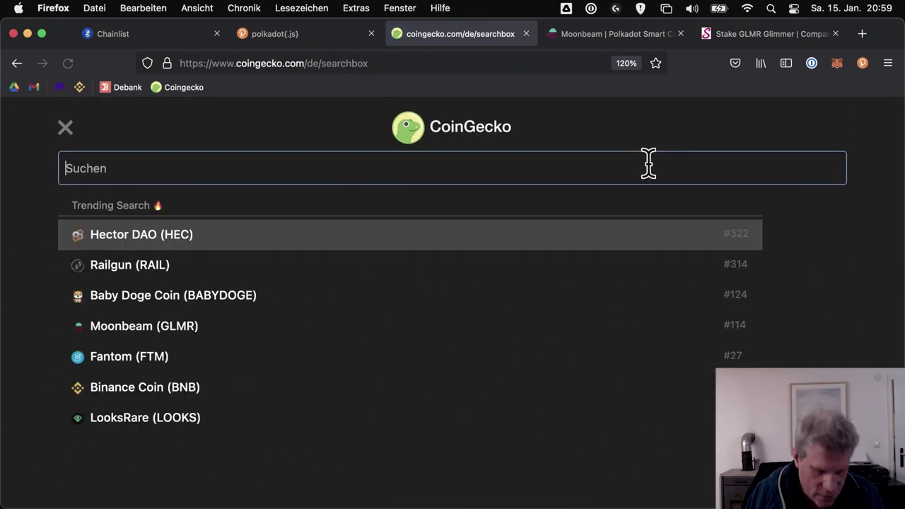
{"action": "type", "text": "dot"}
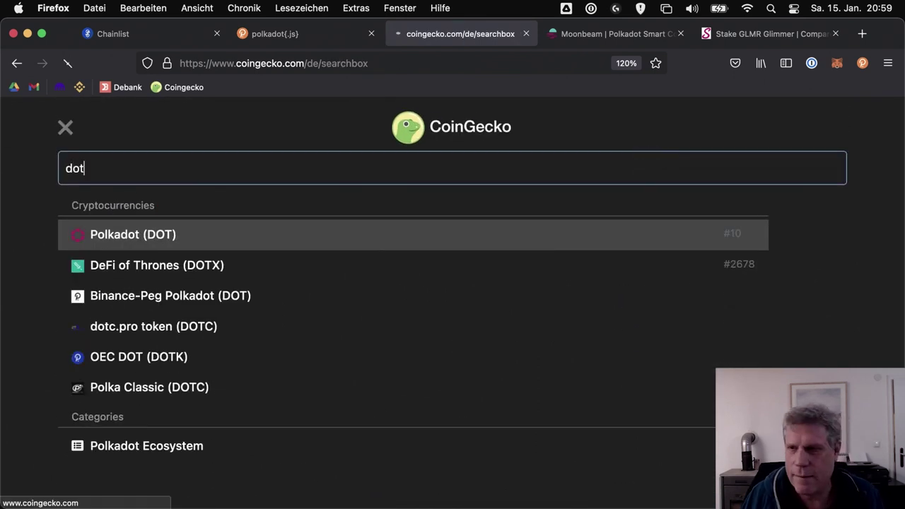
{"action": "key", "text": "Return"}
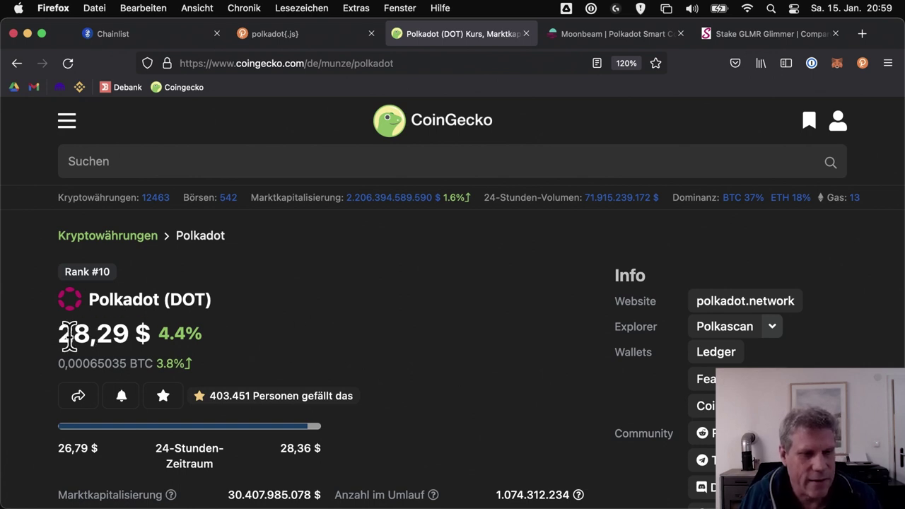
{"action": "left_click_drag", "start_coordinate": [56, 338], "coordinate": [142, 334]}
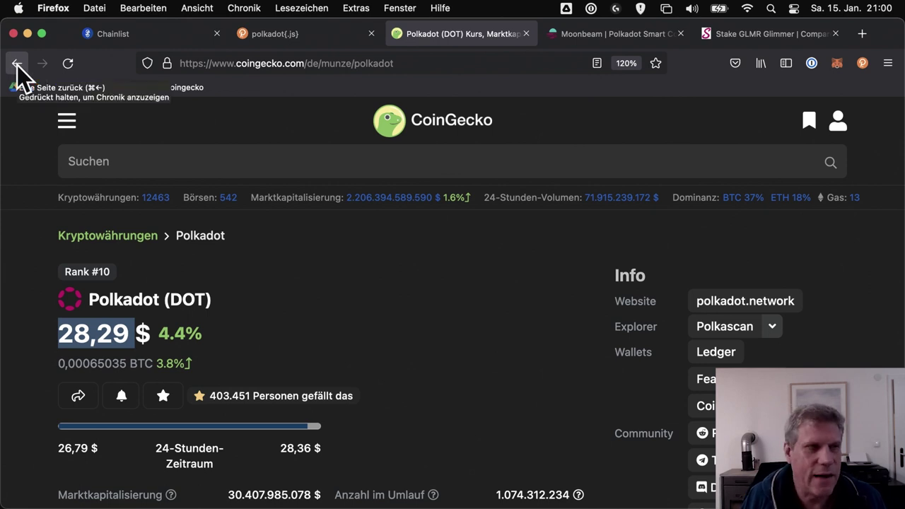
Return to Moonbeam's CoinGecko page, and view the GLMR balance in MetaMask from the moonbeam.network site
{"action": "left_click", "coordinate": [17, 63]}
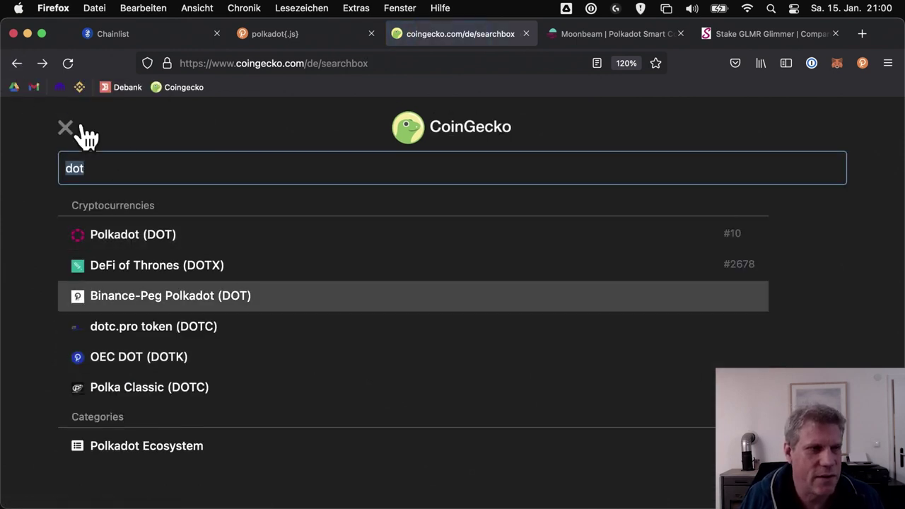
{"action": "left_click", "coordinate": [19, 63]}
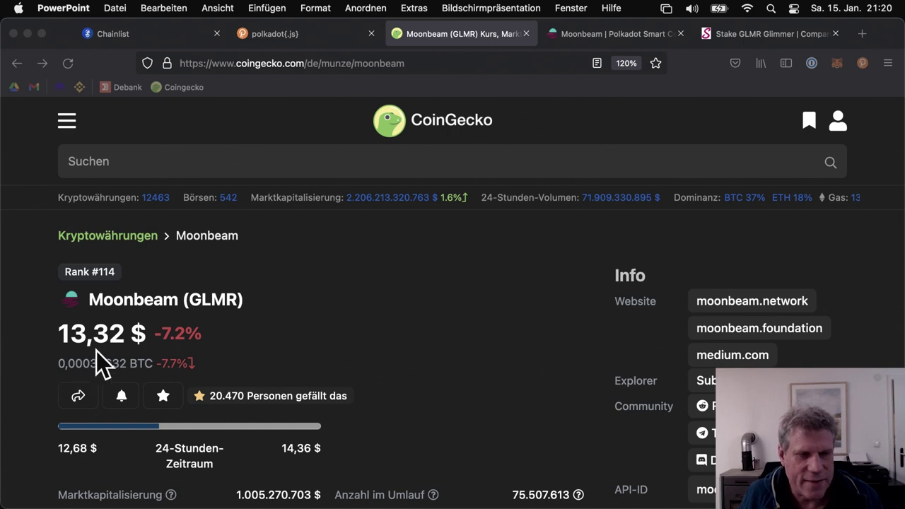
{"action": "scroll", "coordinate": [388, 409], "scroll_direction": "down", "scroll_amount": 1}
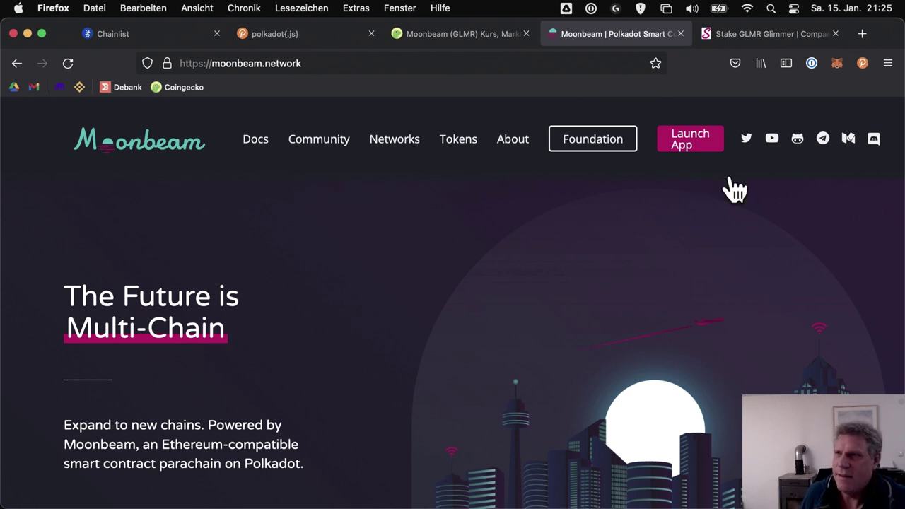
{"action": "left_click", "coordinate": [836, 67]}
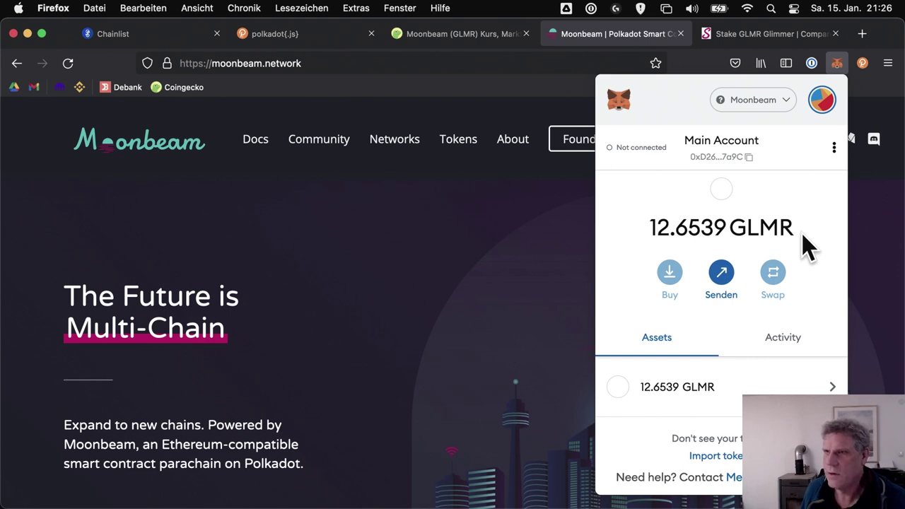
Launch the Moonbeam Network app from the Moonbeam website and check the account's connection and selected network in MetaMask
{"action": "left_click", "coordinate": [459, 217]}
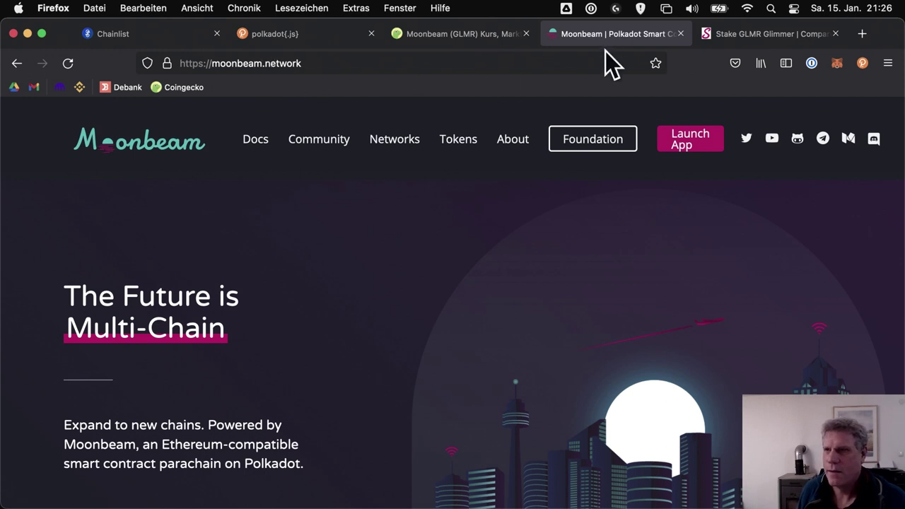
{"action": "left_click", "coordinate": [695, 150]}
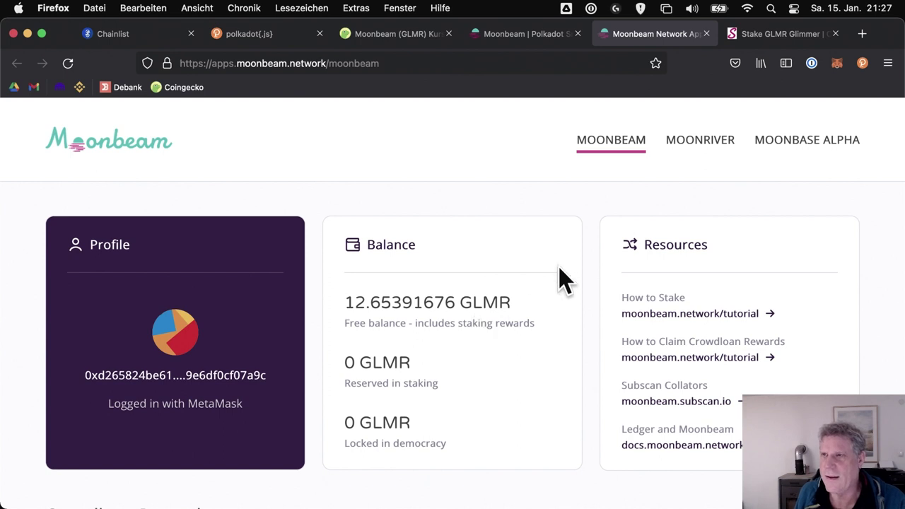
{"action": "left_click", "coordinate": [837, 63]}
{"action": "left_click", "coordinate": [780, 103]}
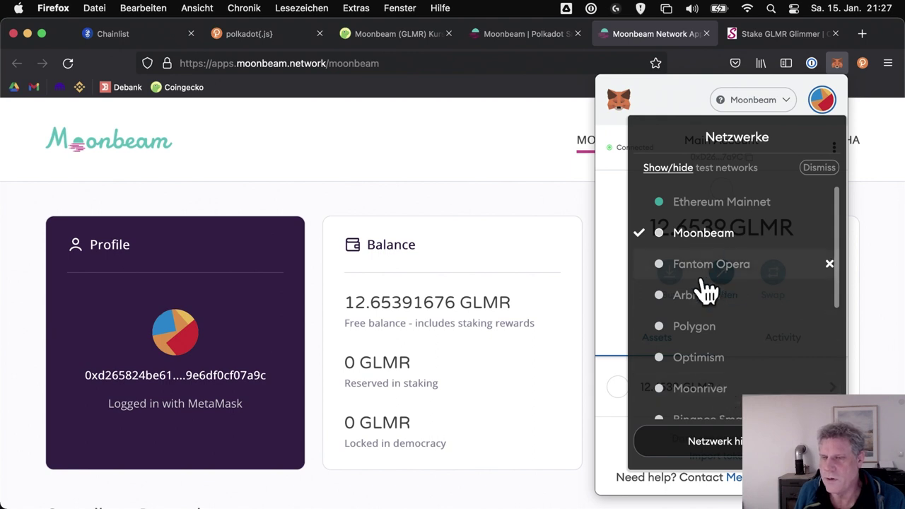
{"action": "left_click", "coordinate": [465, 145]}
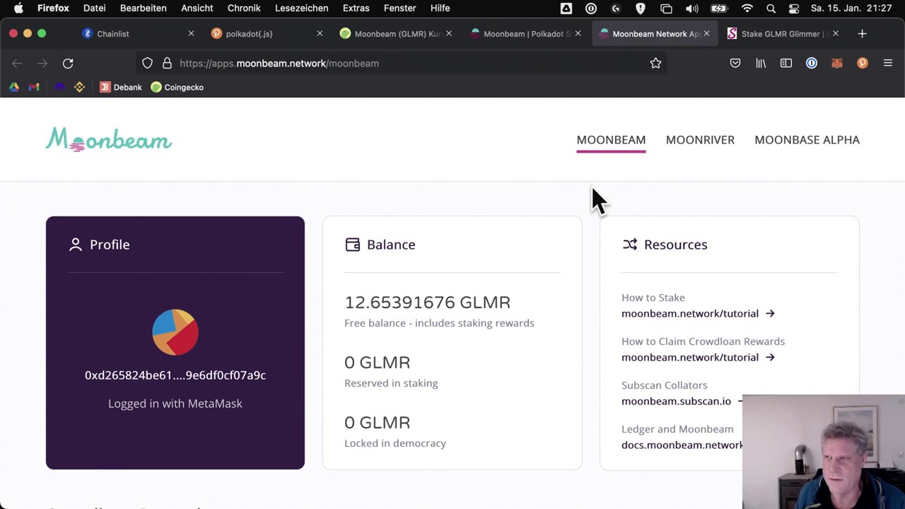
{"action": "left_click", "coordinate": [842, 65]}
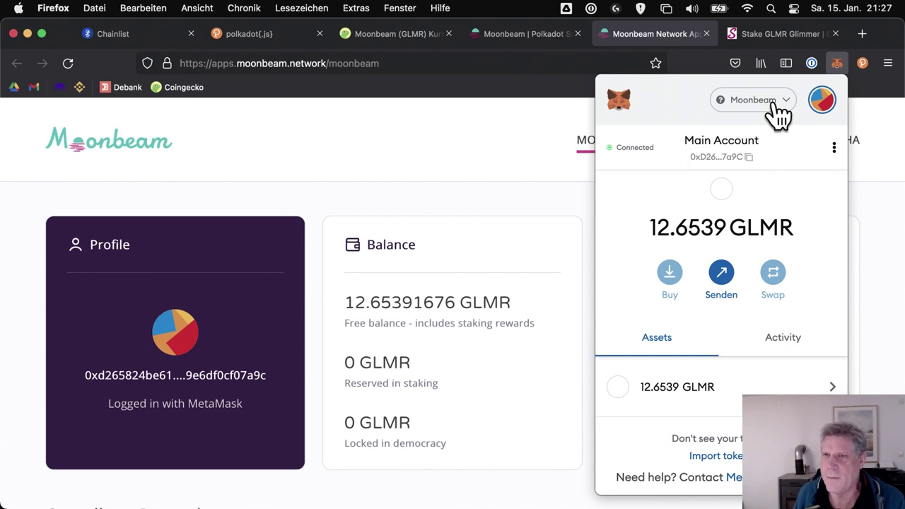
{"action": "left_click", "coordinate": [571, 194]}
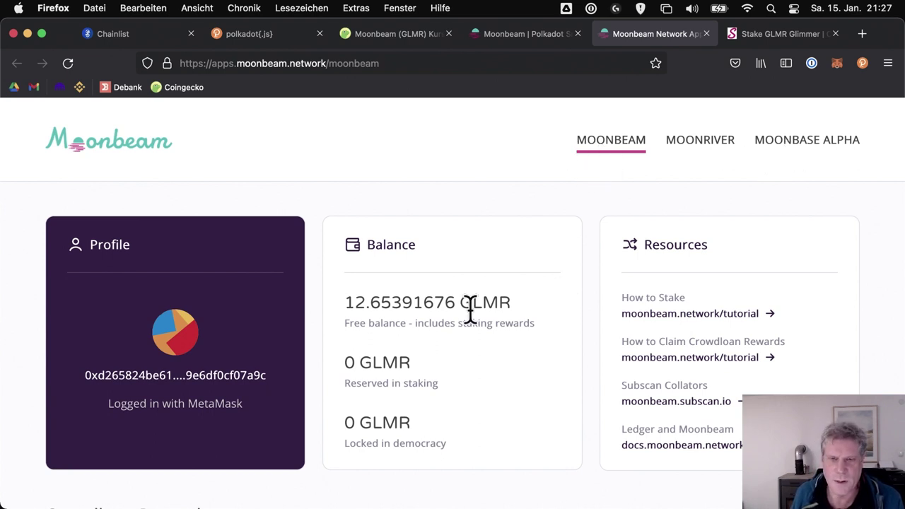
Review the free GLMR balance, then claim the pending crowdloan rewards and approve the claim transaction in MetaMask
{"action": "left_click_drag", "start_coordinate": [346, 302], "coordinate": [542, 317]}
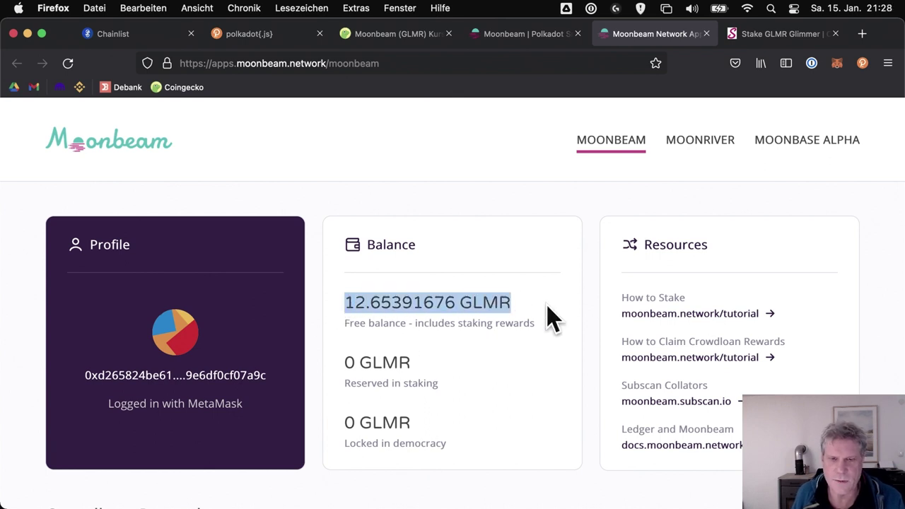
{"action": "scroll", "coordinate": [550, 318], "scroll_direction": "down", "scroll_amount": 5}
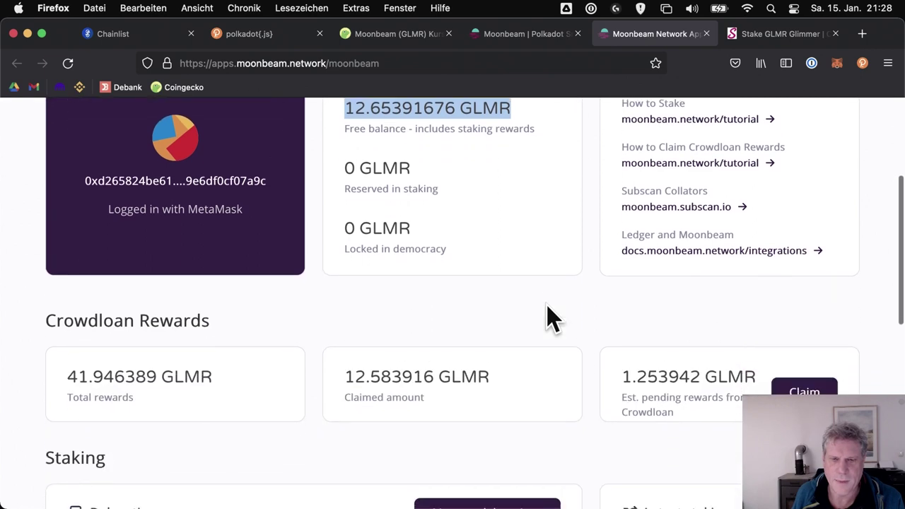
{"action": "scroll", "coordinate": [550, 318], "scroll_direction": "down", "scroll_amount": 3}
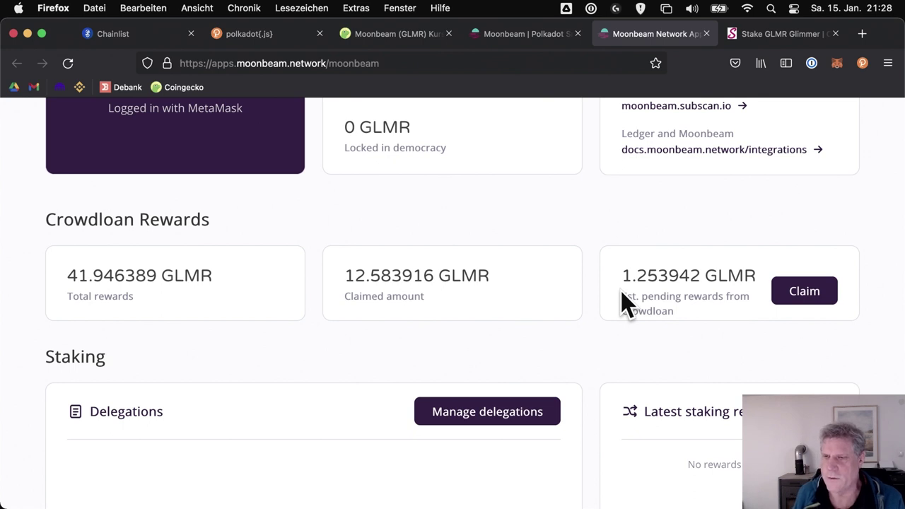
{"action": "left_click", "coordinate": [796, 291]}
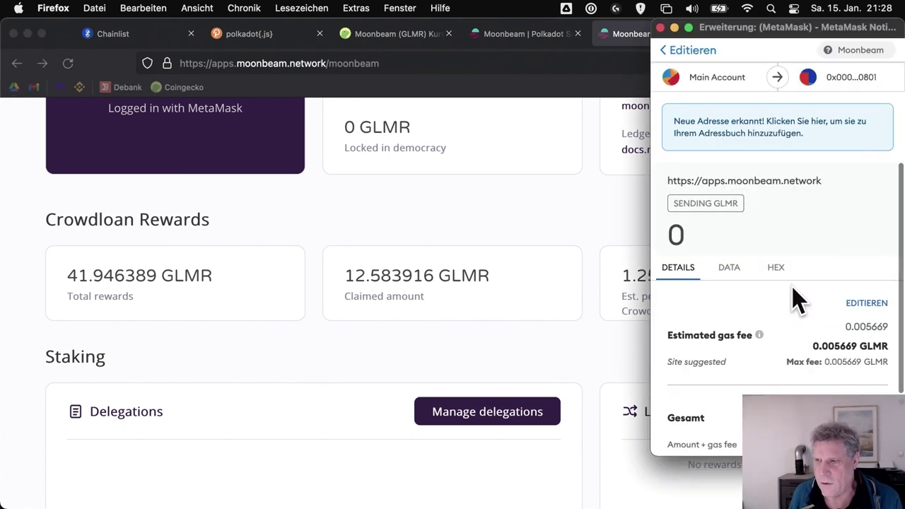
{"action": "scroll", "coordinate": [794, 333], "scroll_direction": "down", "scroll_amount": 3}
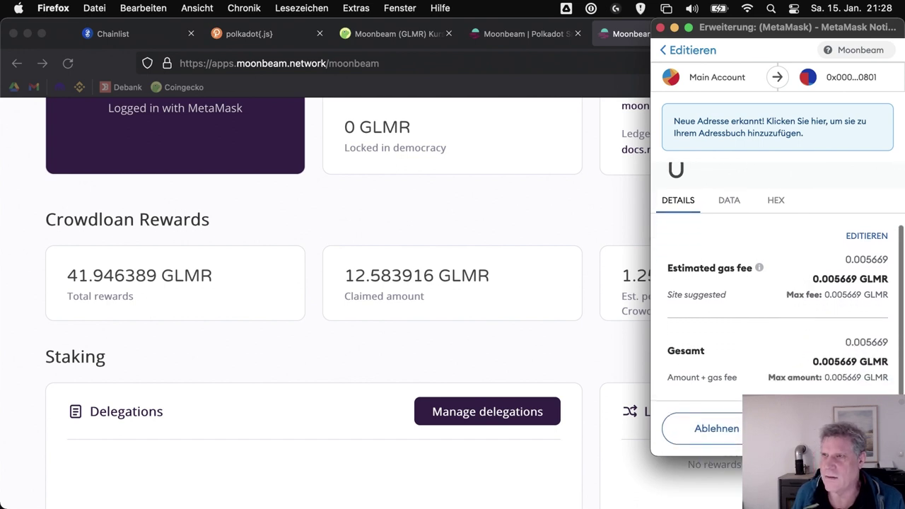
{"action": "left_click", "coordinate": [838, 429]}
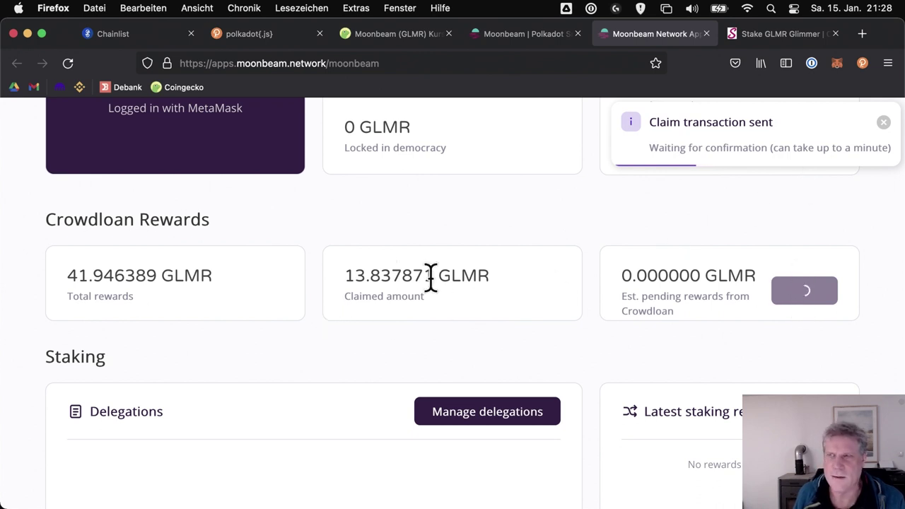
Check the GLMR balance in MetaMask after the claim, then highlight the Staking heading in the Moonbeam app
{"action": "left_click", "coordinate": [836, 63]}
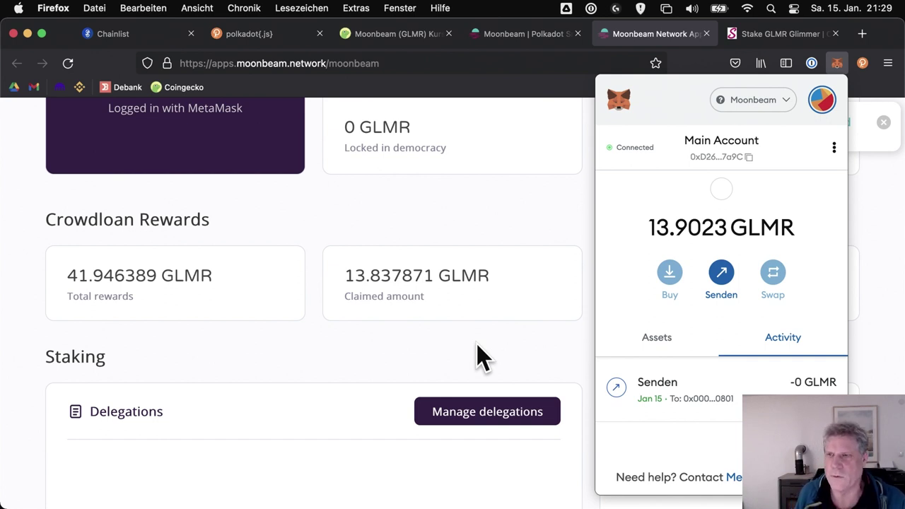
{"action": "left_click", "coordinate": [478, 356]}
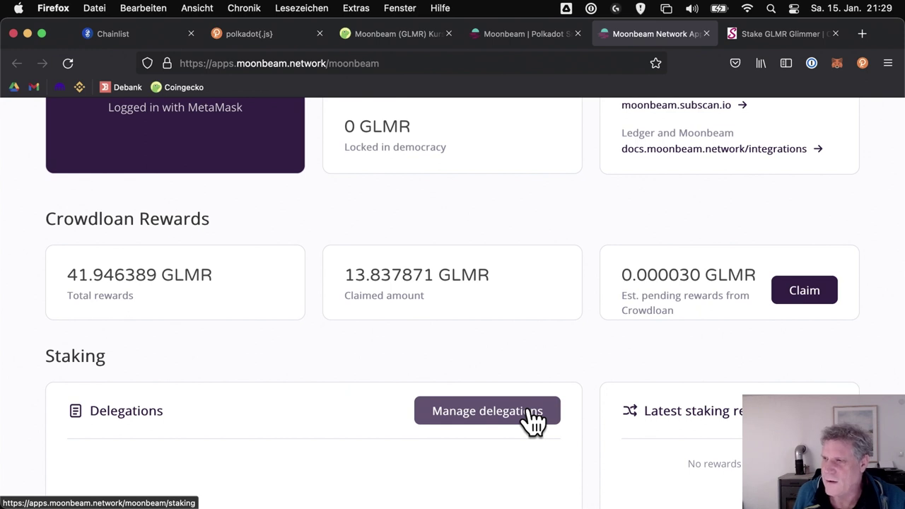
{"action": "double_click", "coordinate": [61, 355]}
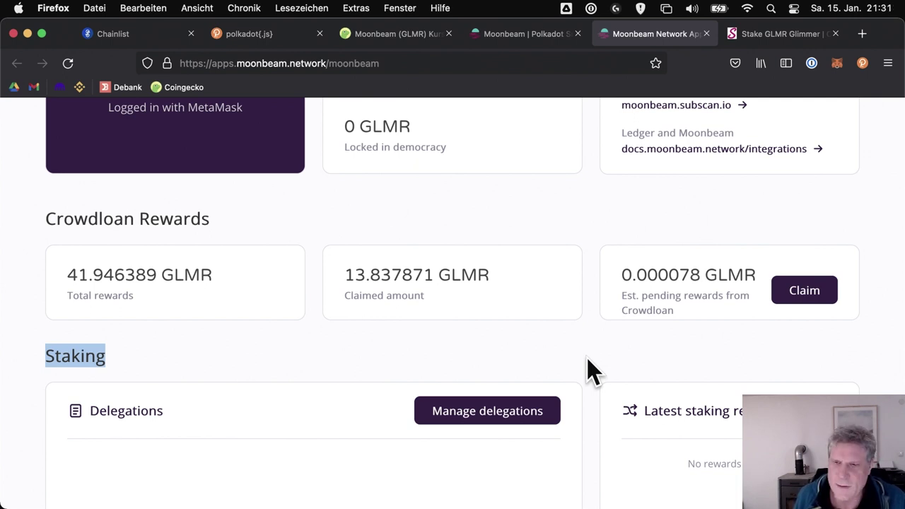
{"action": "left_click", "coordinate": [590, 369]}
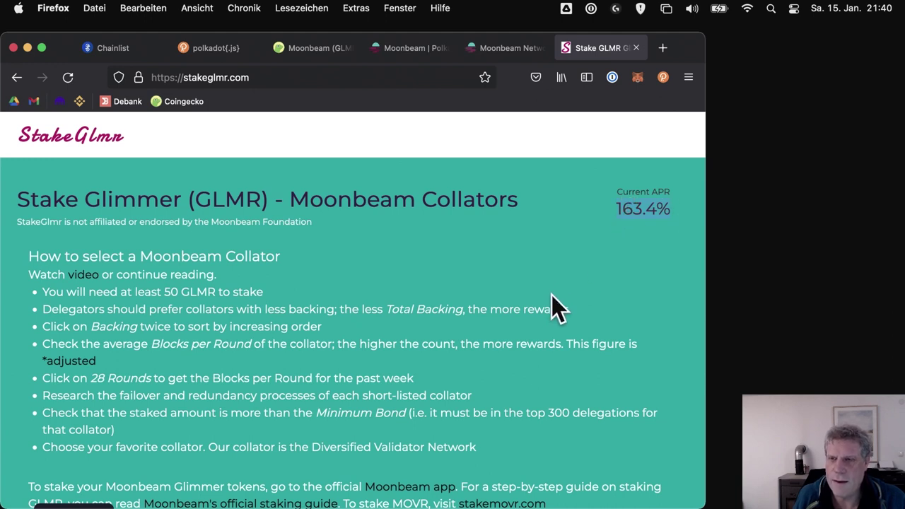
Read the guidelines for selecting a Moonbeam collator on stakeglmr.com, including the minimum stake and the advice for delegators
{"action": "left_click", "coordinate": [601, 253]}
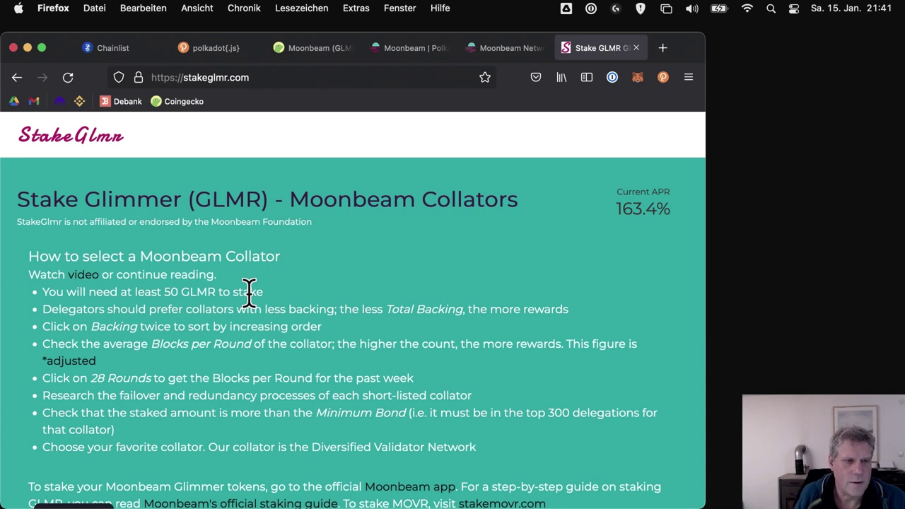
{"action": "double_click", "coordinate": [69, 309]}
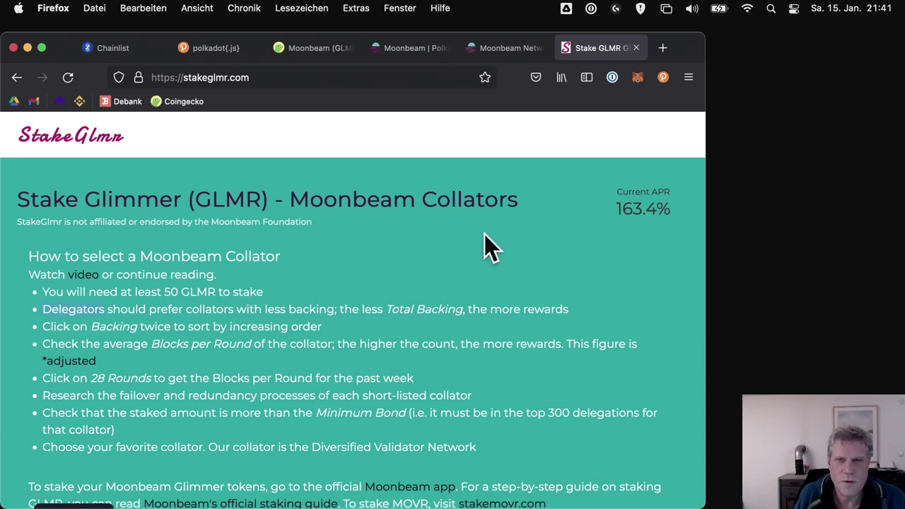
{"action": "double_click", "coordinate": [445, 201]}
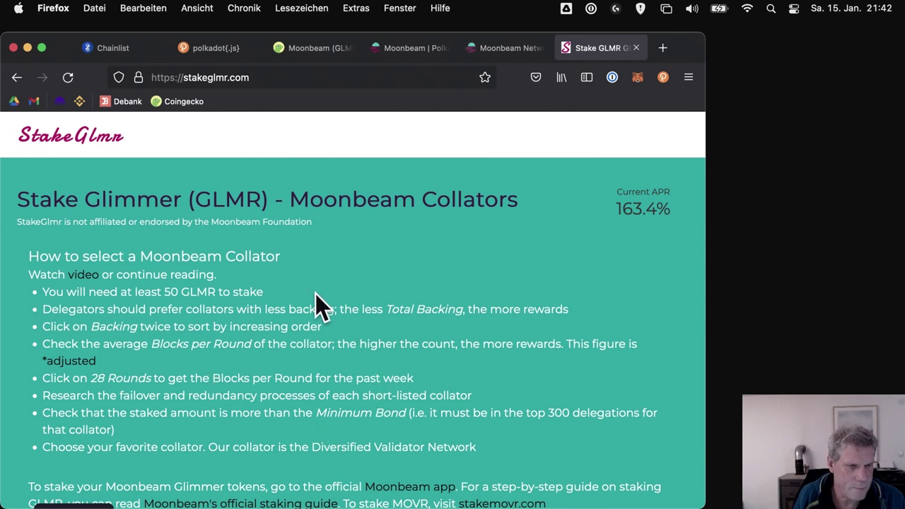
{"action": "double_click", "coordinate": [50, 309]}
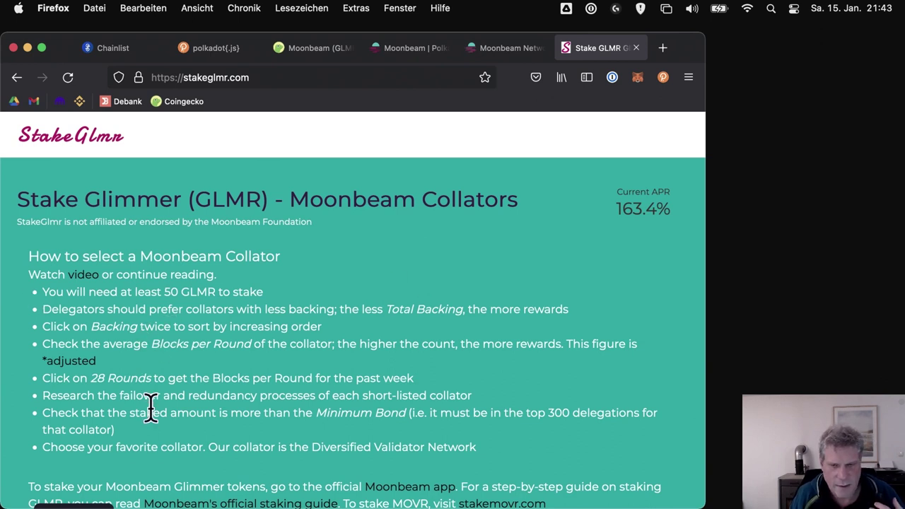
{"action": "scroll", "coordinate": [150, 413], "scroll_direction": "down", "scroll_amount": 8}
{"action": "scroll", "coordinate": [151, 417], "scroll_direction": "up", "scroll_amount": 6}
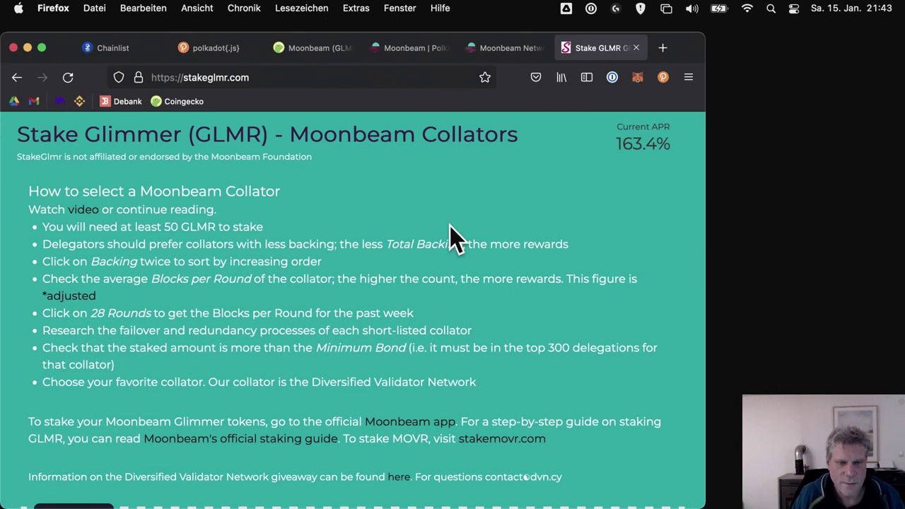
Go to the collator table on stakeglmr.com and widen the browser window to fit its Backing column
{"action": "scroll", "coordinate": [450, 226], "scroll_direction": "down", "scroll_amount": 7}
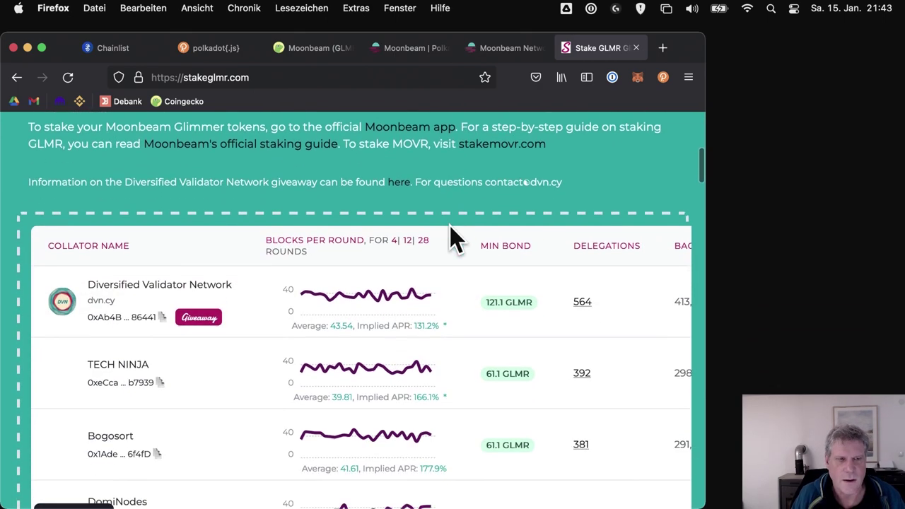
{"action": "scroll", "coordinate": [452, 238], "scroll_direction": "down", "scroll_amount": 1}
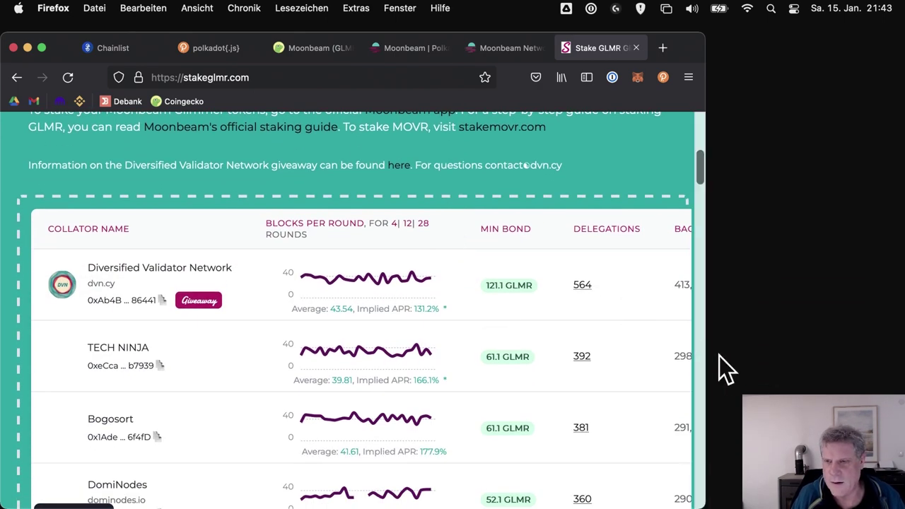
{"action": "left_click_drag", "start_coordinate": [706, 357], "coordinate": [810, 362]}
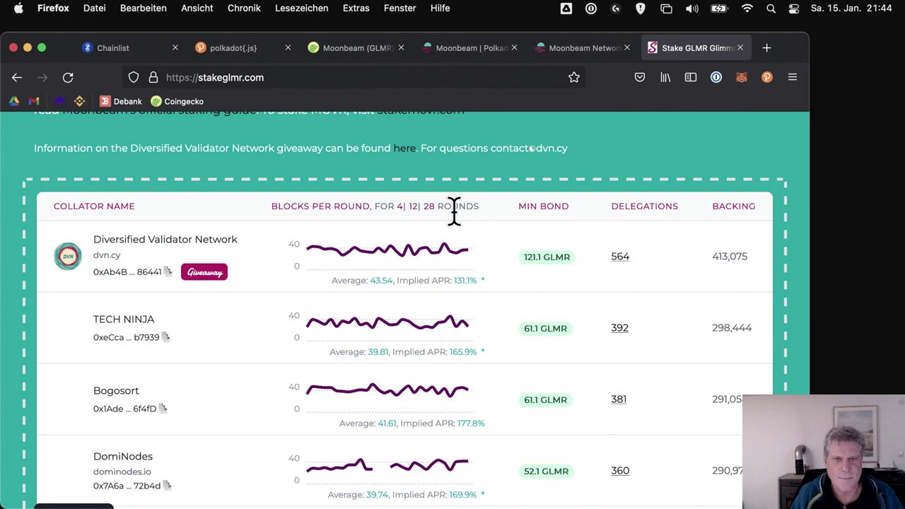
Compare the collator selection guidelines with the collators' minimum bonds, delegations and backing in the table
{"action": "scroll", "coordinate": [454, 212], "scroll_direction": "up", "scroll_amount": 6}
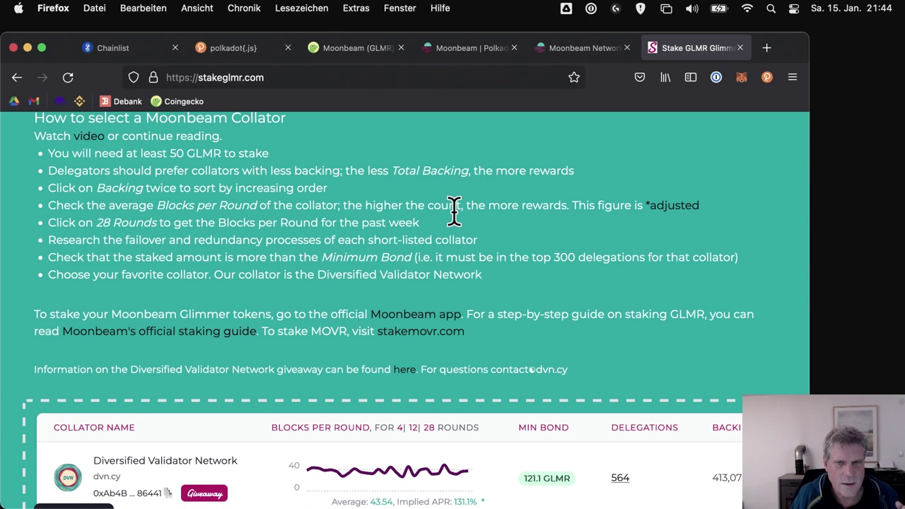
{"action": "scroll", "coordinate": [453, 212], "scroll_direction": "down", "scroll_amount": 5}
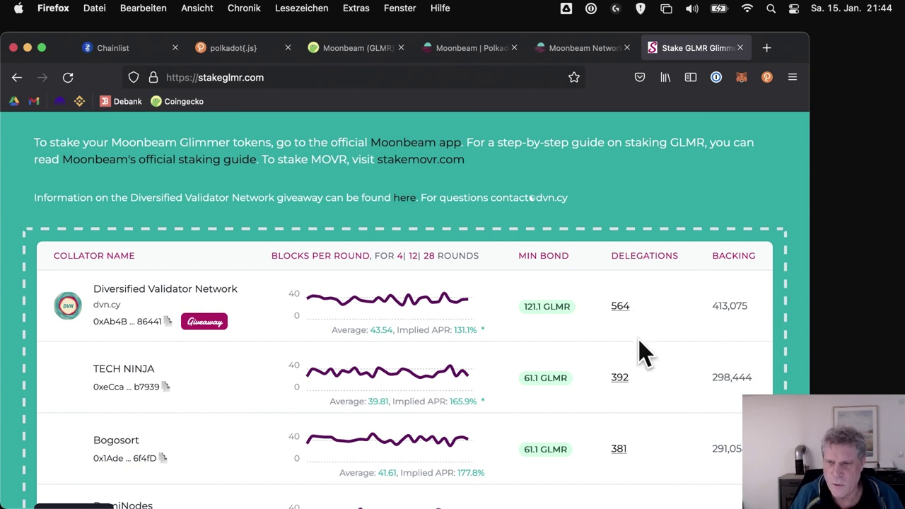
{"action": "scroll", "coordinate": [640, 354], "scroll_direction": "down", "scroll_amount": 1}
{"action": "scroll", "coordinate": [643, 353], "scroll_direction": "down", "scroll_amount": 5}
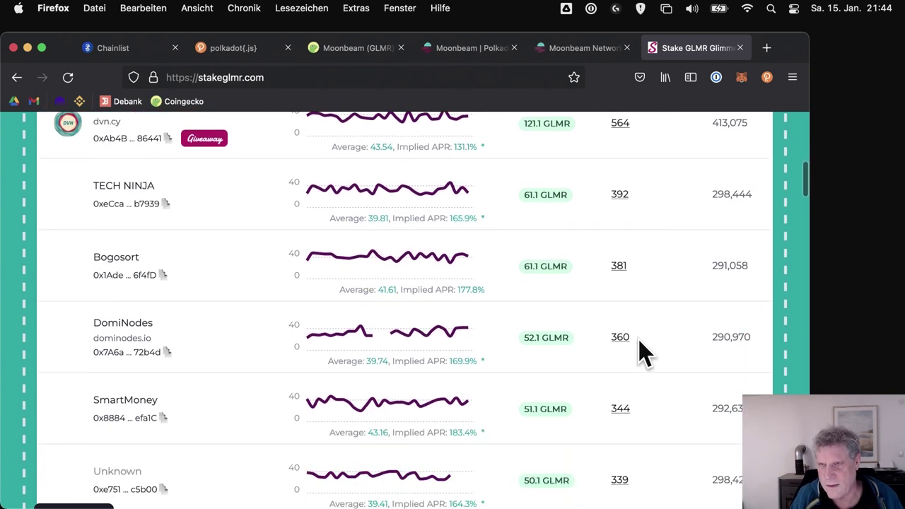
{"action": "scroll", "coordinate": [643, 354], "scroll_direction": "down", "scroll_amount": 8}
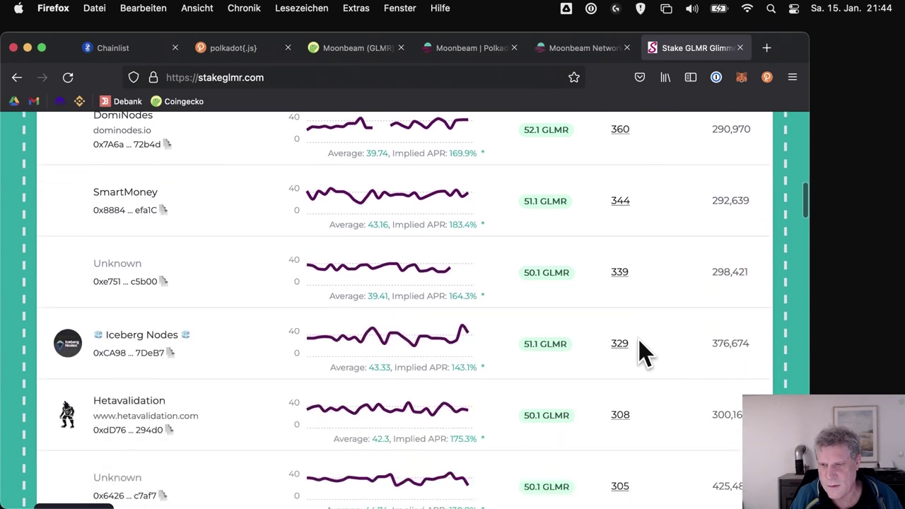
{"action": "scroll", "coordinate": [643, 354], "scroll_direction": "down", "scroll_amount": 11}
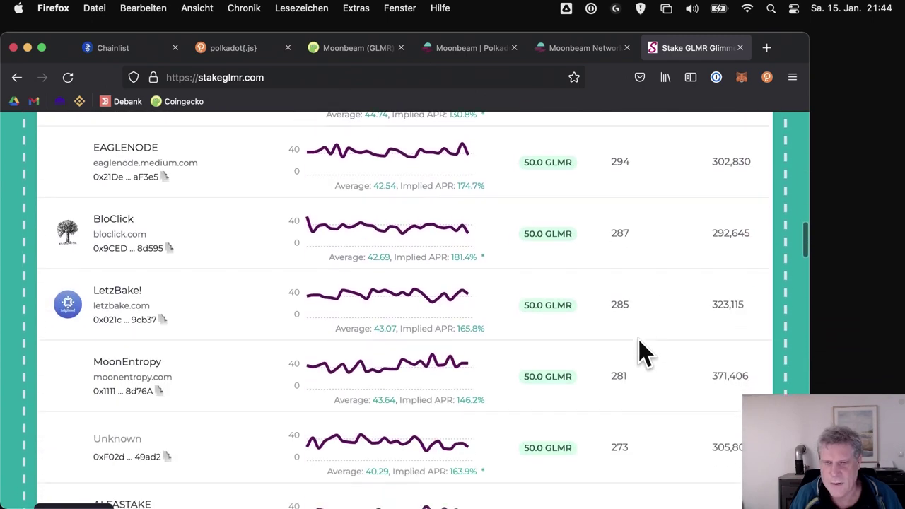
{"action": "scroll", "coordinate": [643, 354], "scroll_direction": "up", "scroll_amount": 4}
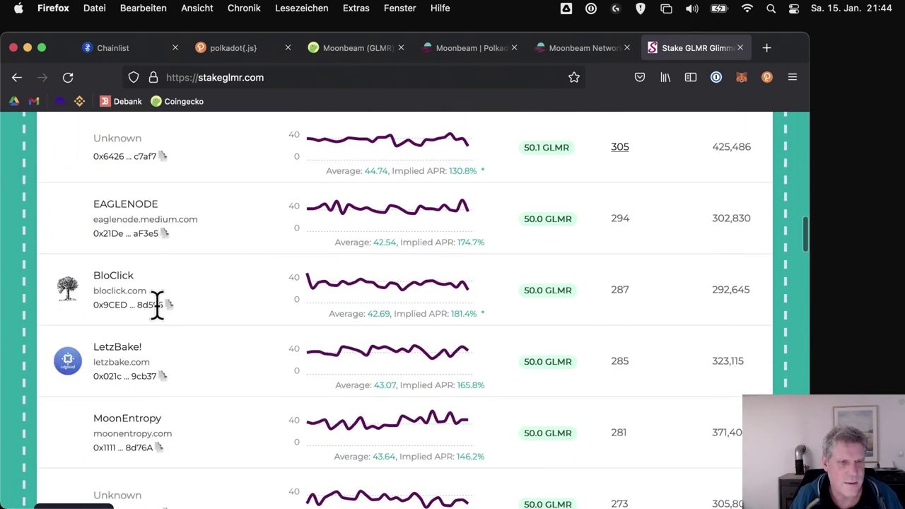
{"action": "scroll", "coordinate": [212, 289], "scroll_direction": "up", "scroll_amount": 13}
{"action": "scroll", "coordinate": [219, 293], "scroll_direction": "up", "scroll_amount": 10}
{"action": "scroll", "coordinate": [216, 286], "scroll_direction": "down", "scroll_amount": 4}
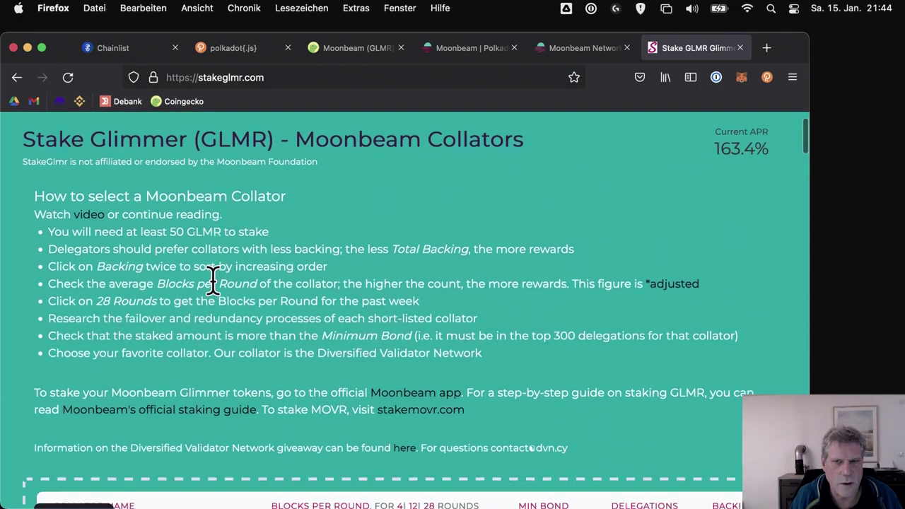
Examine the individual collators from Diversified Validator Network to BloClick, including their websites and implied APR, and return to the table's start
{"action": "scroll", "coordinate": [212, 278], "scroll_direction": "down", "scroll_amount": 4}
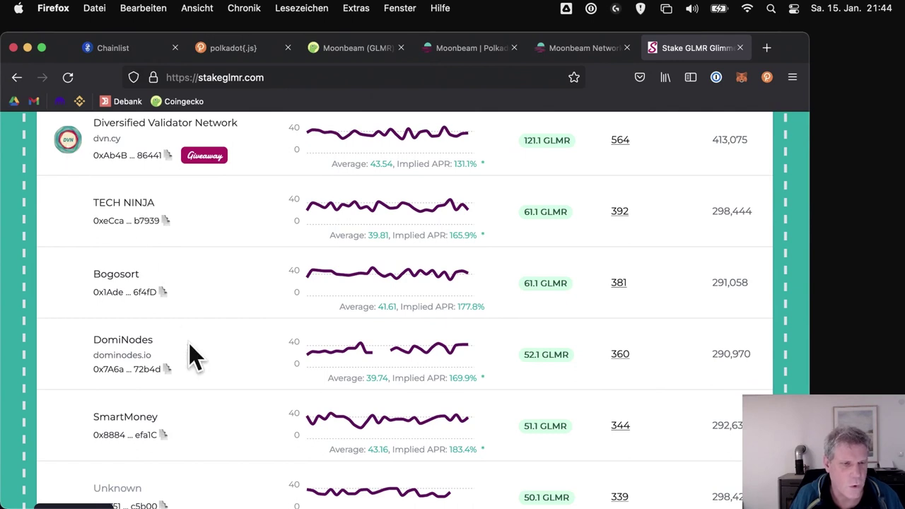
{"action": "scroll", "coordinate": [135, 336], "scroll_direction": "down", "scroll_amount": 2}
{"action": "scroll", "coordinate": [125, 313], "scroll_direction": "down", "scroll_amount": 7}
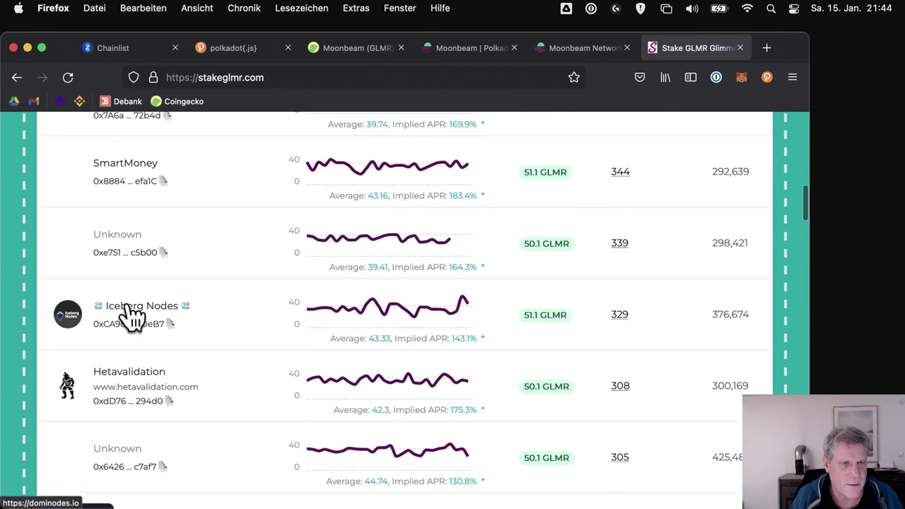
{"action": "scroll", "coordinate": [137, 303], "scroll_direction": "down", "scroll_amount": 2}
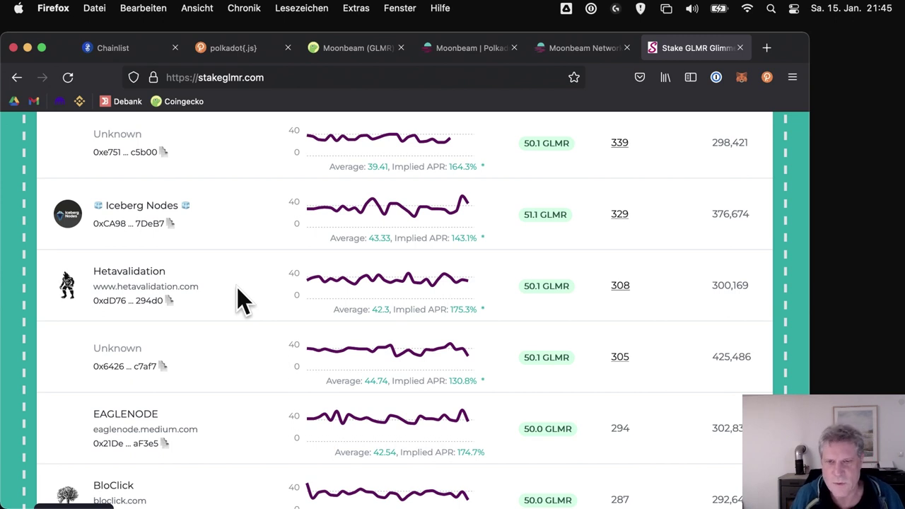
{"action": "scroll", "coordinate": [667, 262], "scroll_direction": "up", "scroll_amount": 5}
{"action": "scroll", "coordinate": [667, 262], "scroll_direction": "up", "scroll_amount": 2}
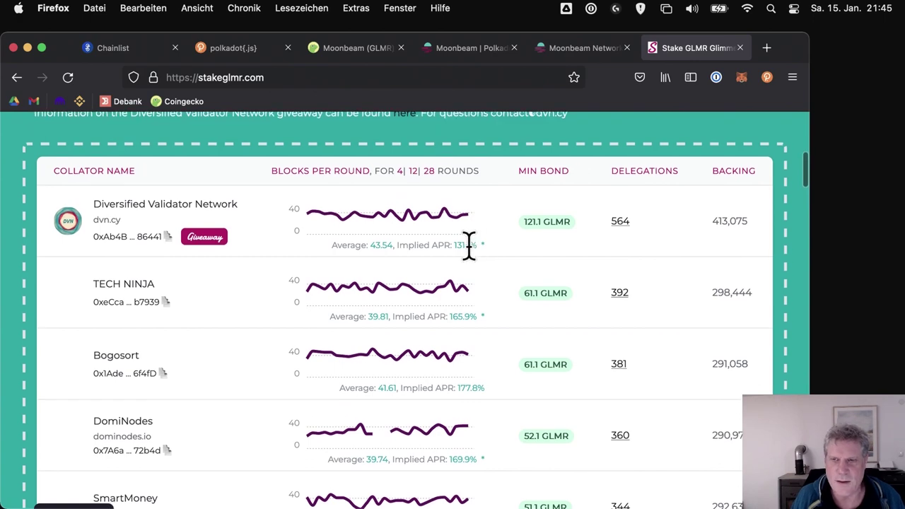
Compare the minimum bonds, delegations and backing of collators further down the table with those of the first collators
{"action": "scroll", "coordinate": [605, 320], "scroll_direction": "down", "scroll_amount": 10}
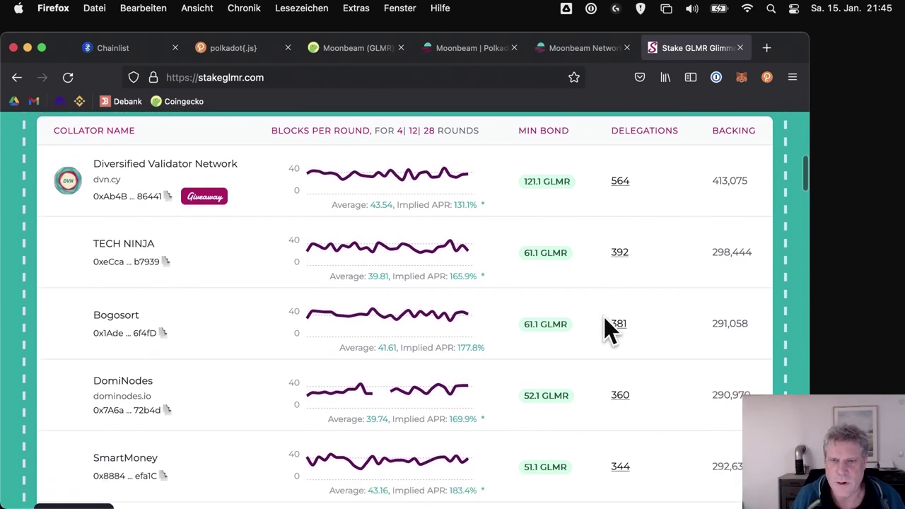
{"action": "scroll", "coordinate": [607, 327], "scroll_direction": "down", "scroll_amount": 8}
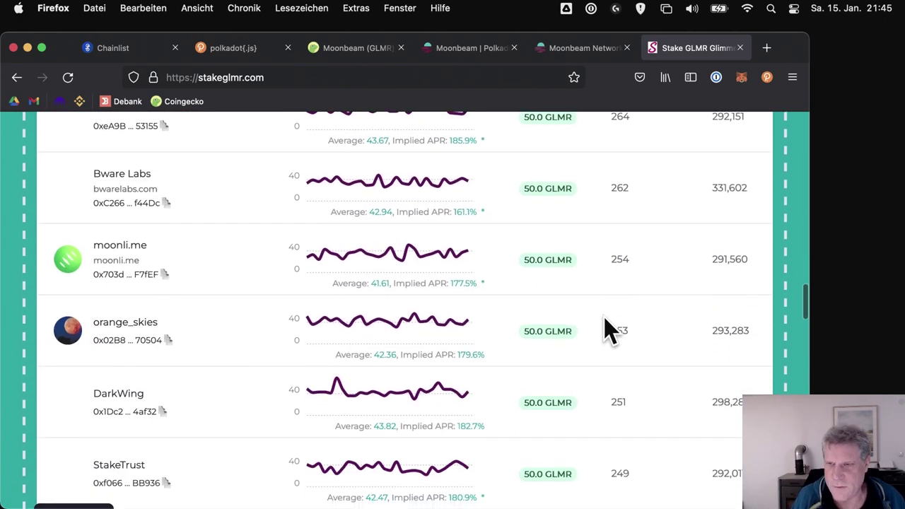
{"action": "scroll", "coordinate": [607, 327], "scroll_direction": "down", "scroll_amount": 3}
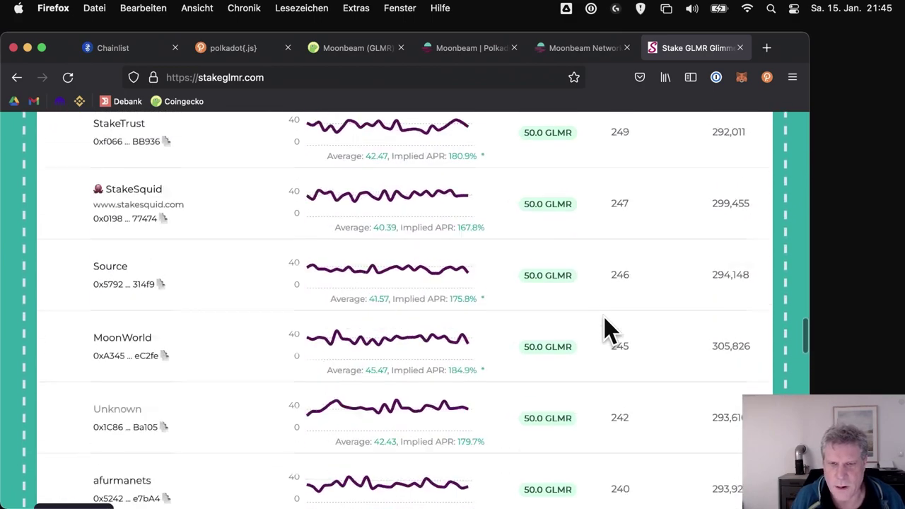
{"action": "scroll", "coordinate": [607, 327], "scroll_direction": "up", "scroll_amount": 10}
{"action": "scroll", "coordinate": [604, 318], "scroll_direction": "up", "scroll_amount": 15}
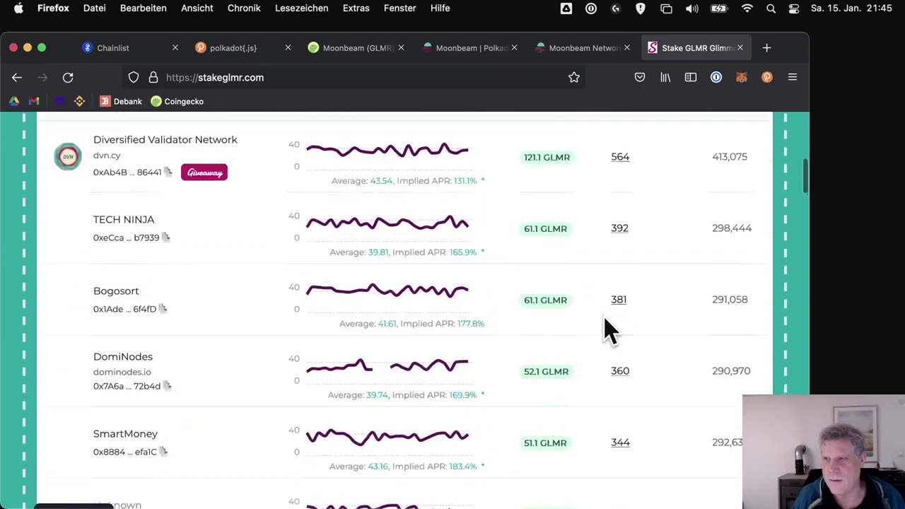
{"action": "scroll", "coordinate": [605, 327], "scroll_direction": "down", "scroll_amount": 3}
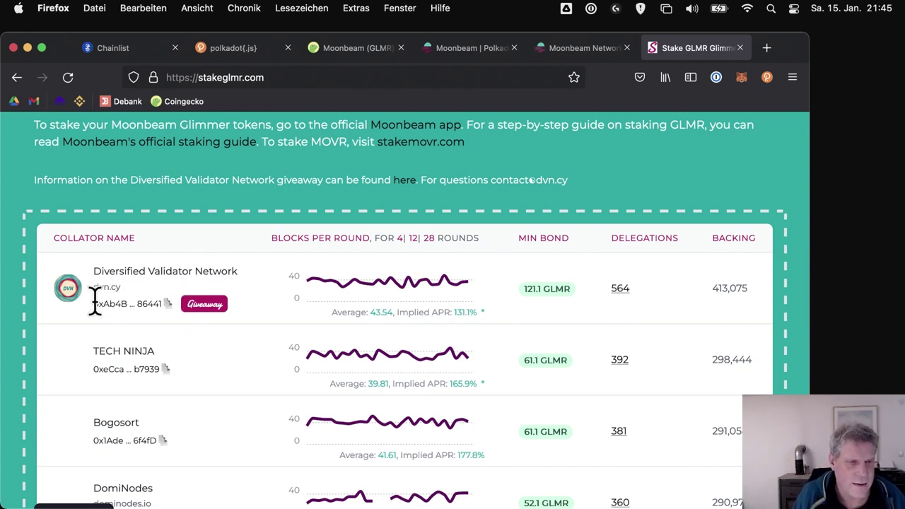
Copy the Diversified Validator Network collator's address from stakeglmr.com and return to the Moonbeam Network dashboard
{"action": "left_click_drag", "start_coordinate": [95, 302], "coordinate": [169, 314]}
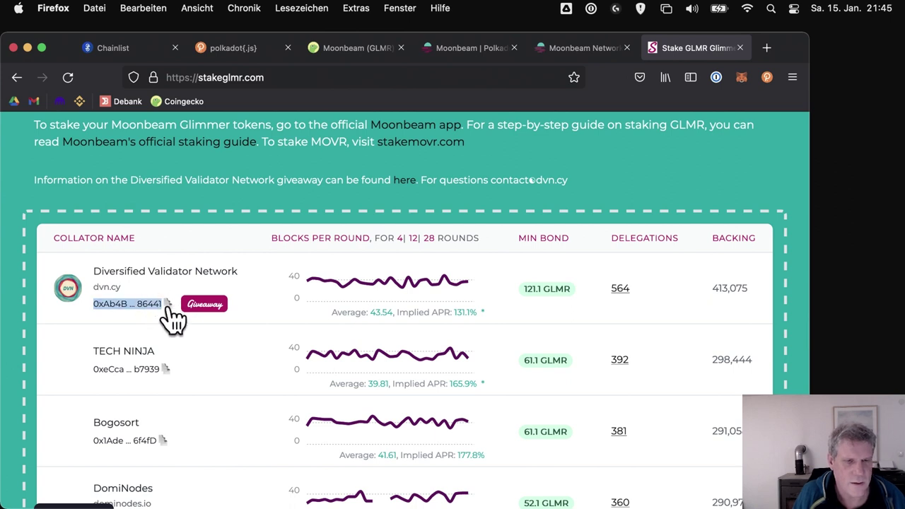
{"action": "left_click", "coordinate": [166, 308]}
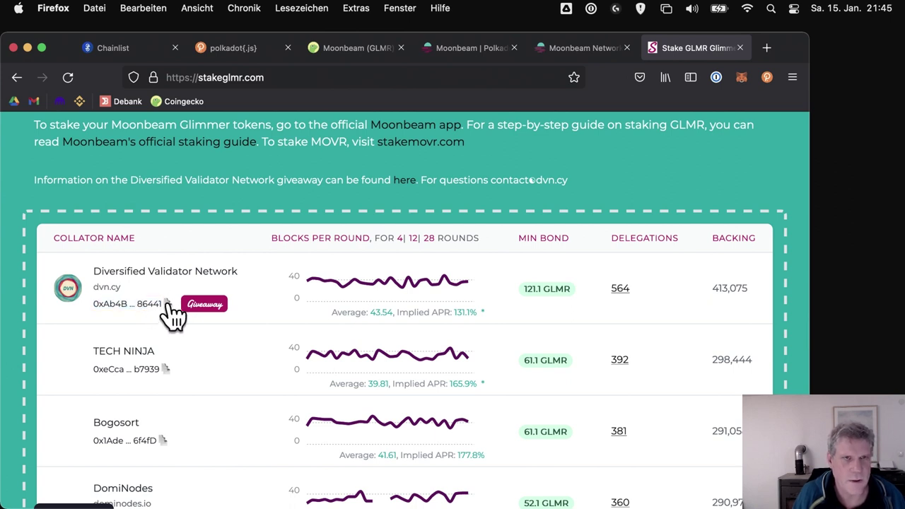
{"action": "left_click", "coordinate": [597, 43]}
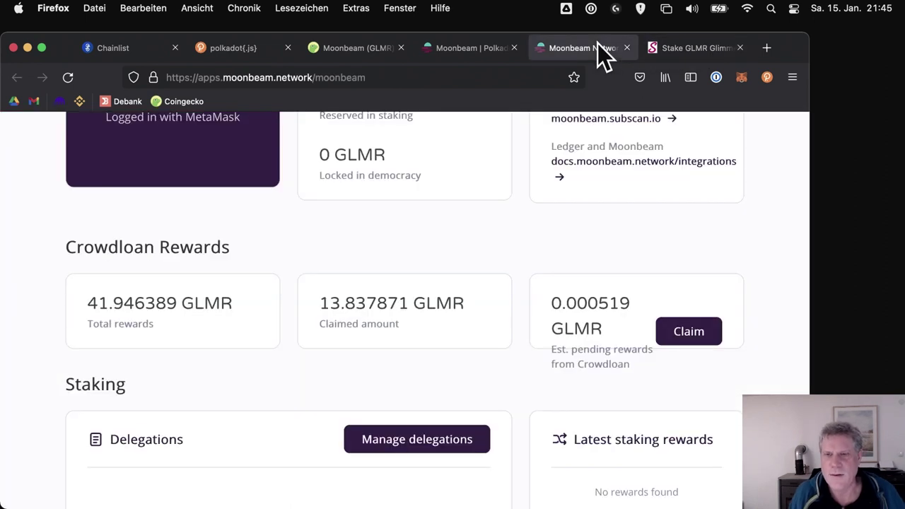
{"action": "left_click", "coordinate": [700, 42]}
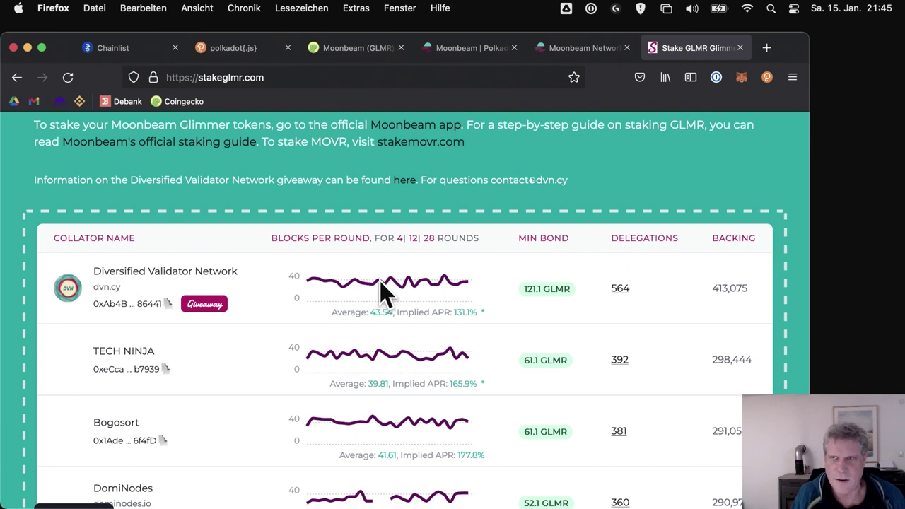
{"action": "left_click", "coordinate": [596, 43]}
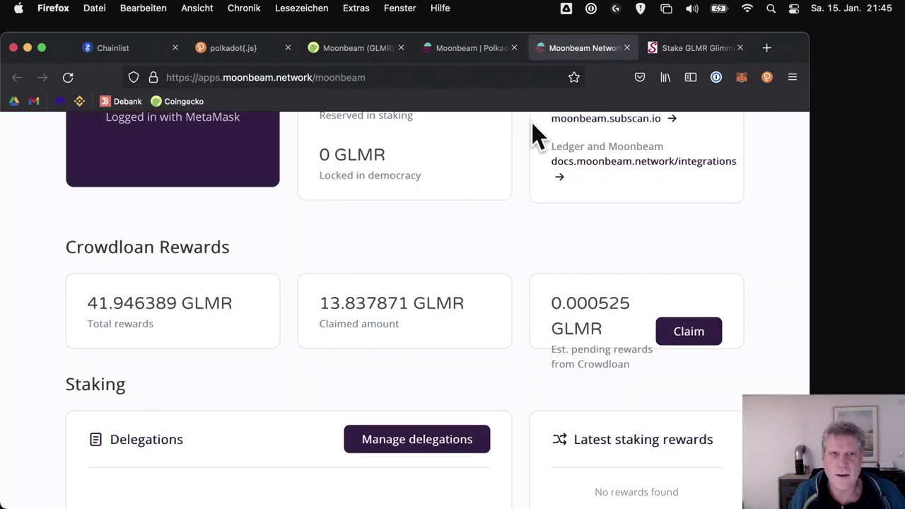
Open the delegation management and search the active collator pool for the copied collator address
{"action": "left_click", "coordinate": [416, 444]}
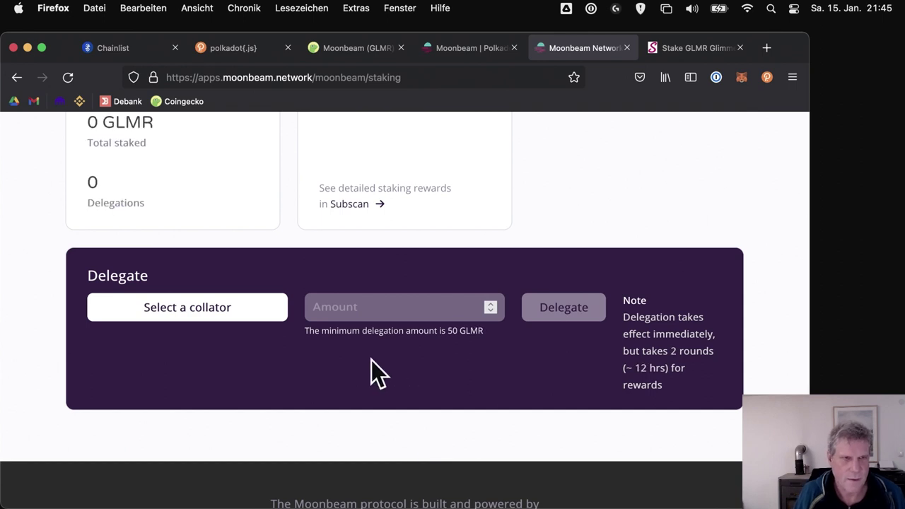
{"action": "left_click", "coordinate": [245, 320]}
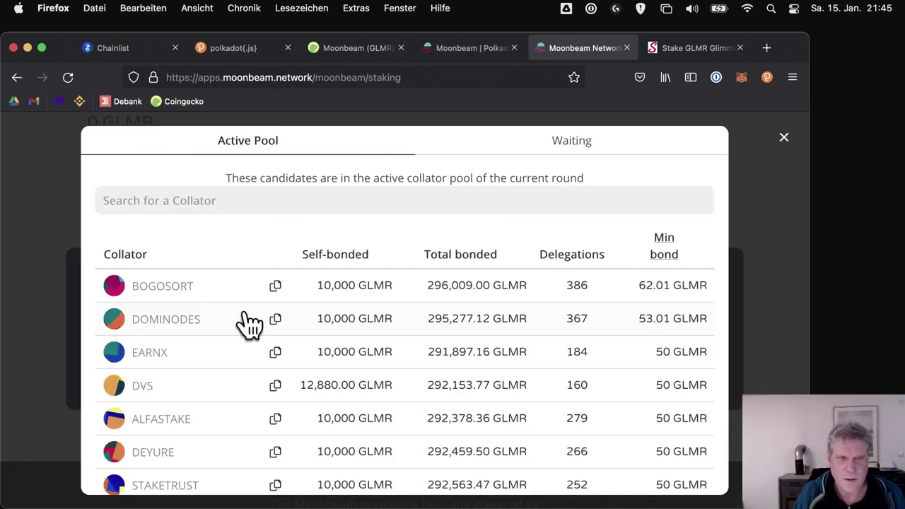
{"action": "left_click", "coordinate": [288, 198]}
{"action": "key", "text": "super+v"}
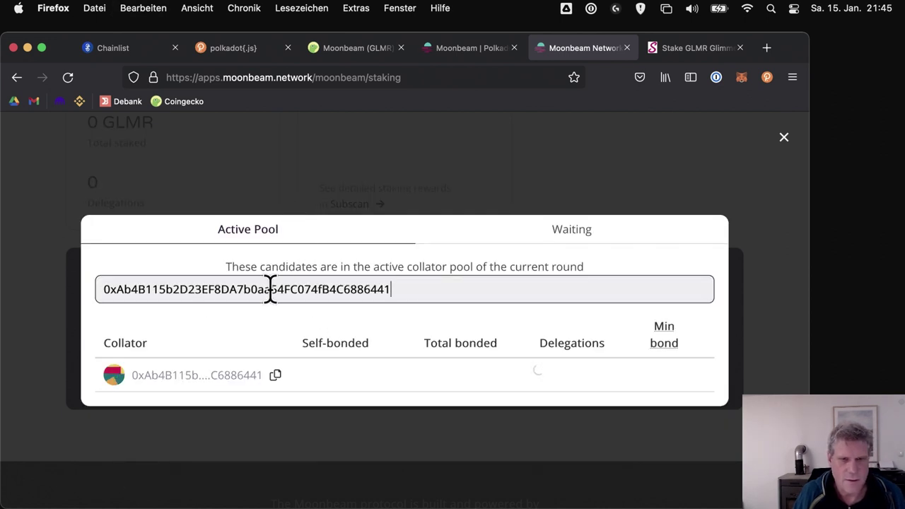
Try to find the collator by browsing the unfiltered active pool and searching it for "dive"
{"action": "double_click", "coordinate": [307, 289]}
{"action": "key", "text": "BackSpace"}
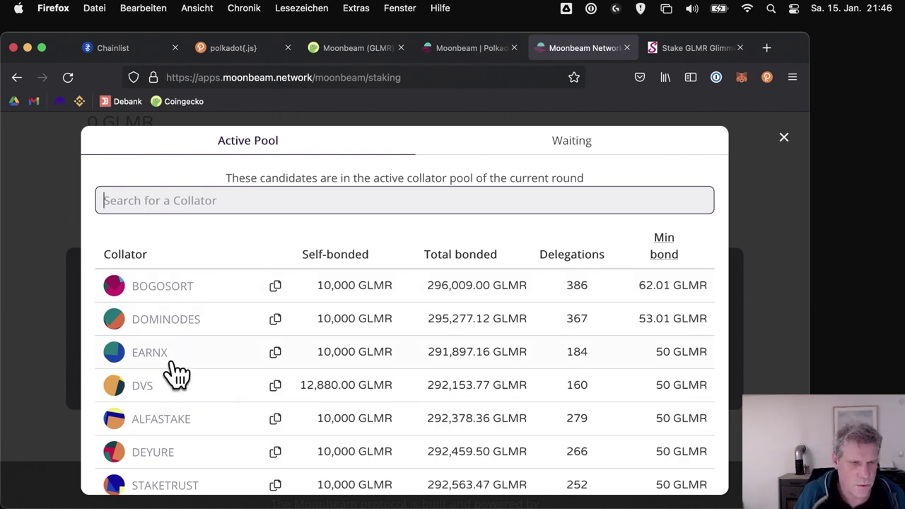
{"action": "scroll", "coordinate": [173, 381], "scroll_direction": "down", "scroll_amount": 1}
{"action": "scroll", "coordinate": [175, 385], "scroll_direction": "down", "scroll_amount": 4}
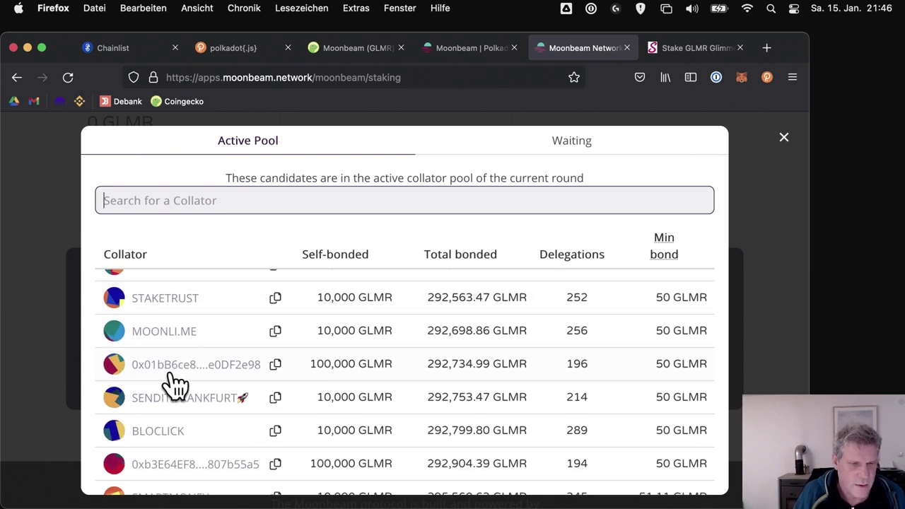
{"action": "type", "text": "dive"}
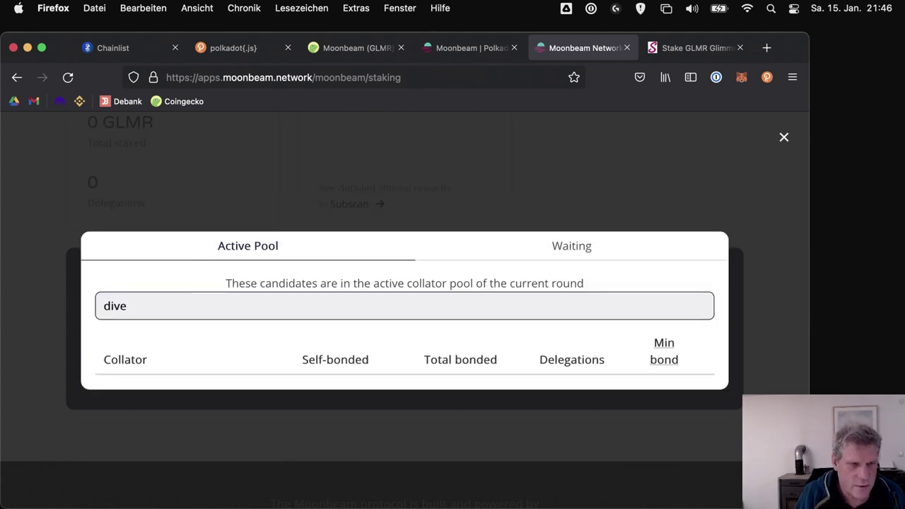
{"action": "key", "text": "BackSpace"}
{"action": "key", "text": "BackSpace"}
{"action": "key", "text": "BackSpace"}
{"action": "key", "text": "BackSpace"}
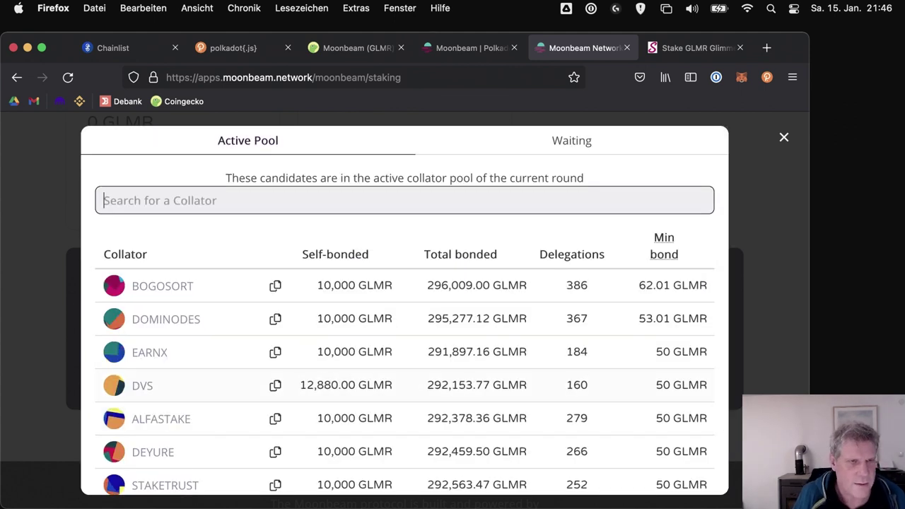
Search the active pool for the copied address and choose Diversified Validator Network as the collator for the delegation
{"action": "left_click", "coordinate": [246, 198]}
{"action": "key", "text": "super+v"}
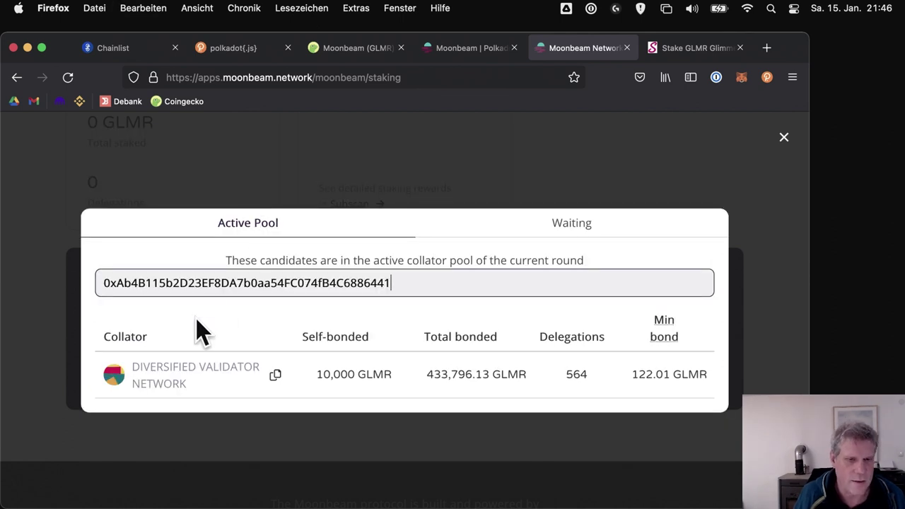
{"action": "left_click", "coordinate": [175, 390]}
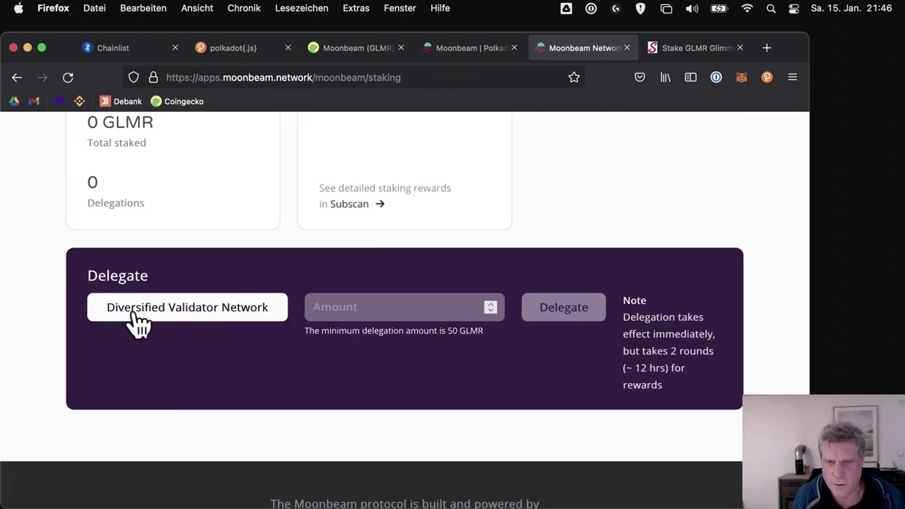
{"action": "left_click", "coordinate": [344, 311]}
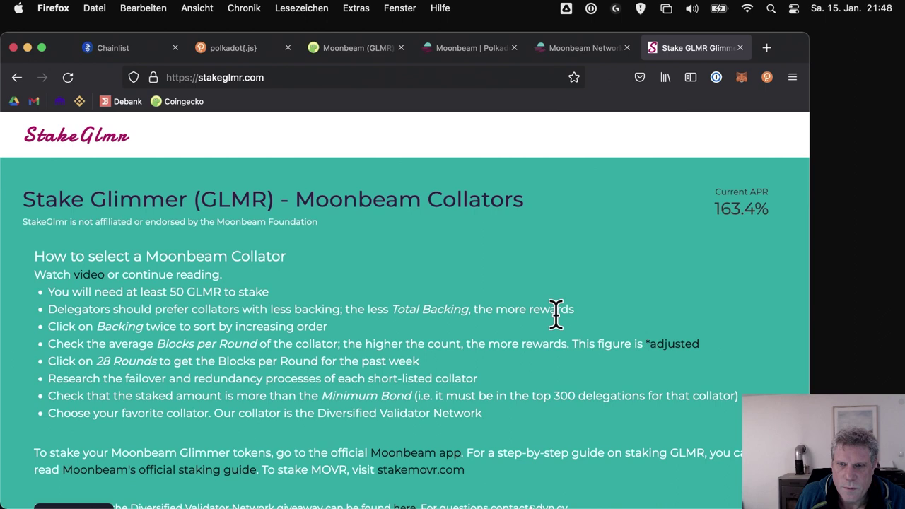
Look over the collators and their addresses on stakeglmr.com and return to the Delegate form on the Moonbeam staking page
{"action": "scroll", "coordinate": [556, 313], "scroll_direction": "down", "scroll_amount": 6}
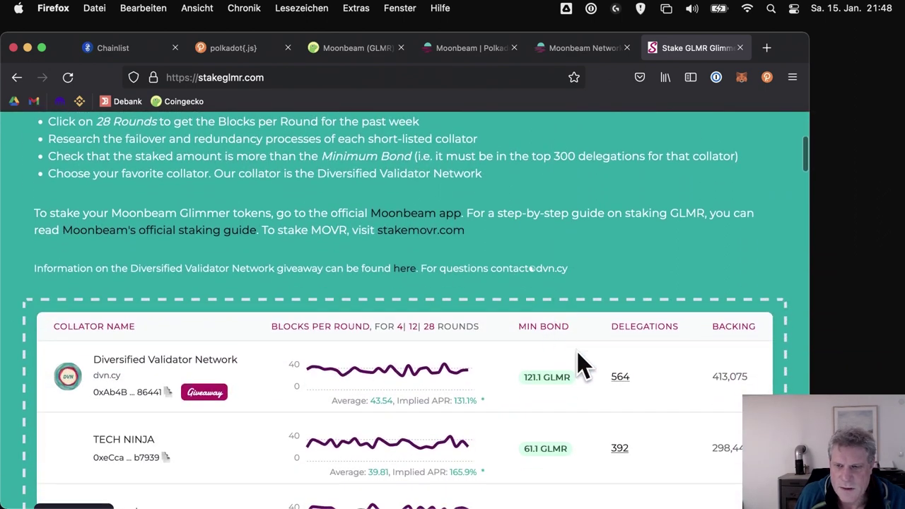
{"action": "scroll", "coordinate": [239, 448], "scroll_direction": "down", "scroll_amount": 8}
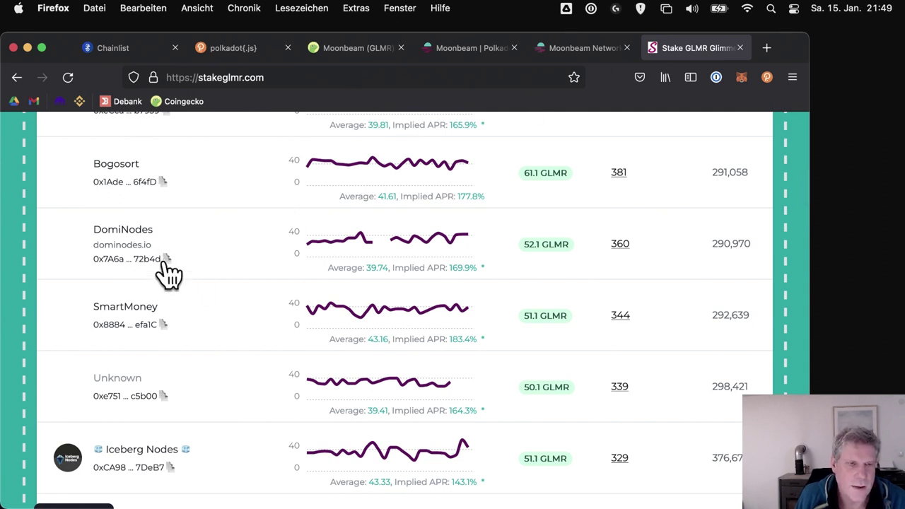
{"action": "left_click", "coordinate": [586, 48]}
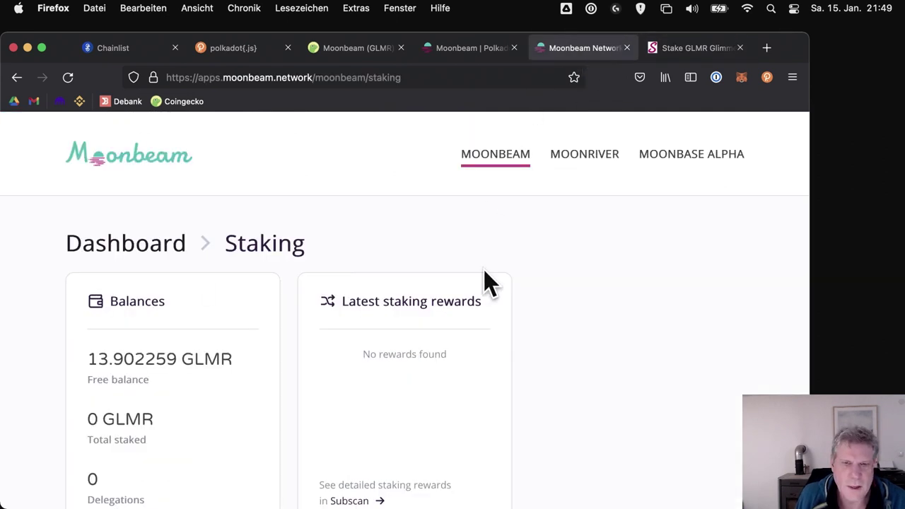
{"action": "scroll", "coordinate": [486, 281], "scroll_direction": "down", "scroll_amount": 3}
{"action": "scroll", "coordinate": [486, 281], "scroll_direction": "down", "scroll_amount": 4}
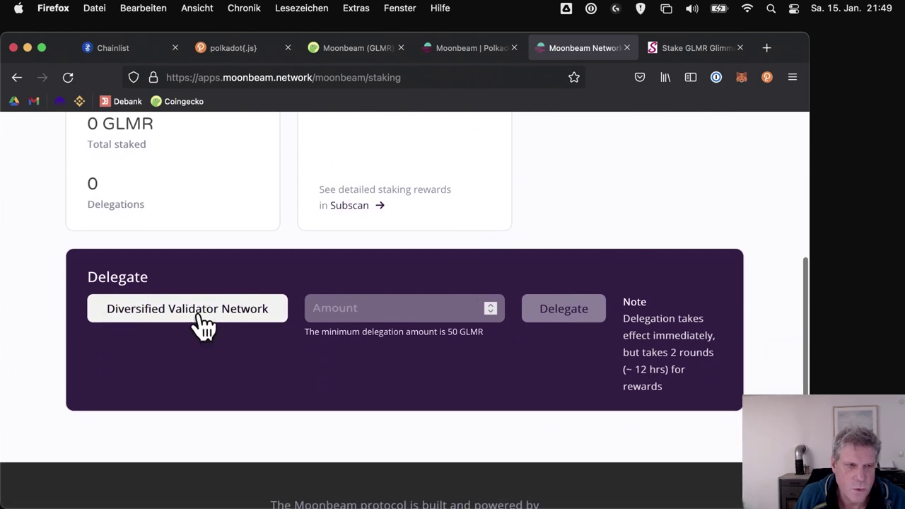
Review the pasted address in the collator selection, close the selection and return to the delegation amount
{"action": "left_click", "coordinate": [185, 308]}
{"action": "left_click_drag", "start_coordinate": [431, 281], "coordinate": [49, 281]}
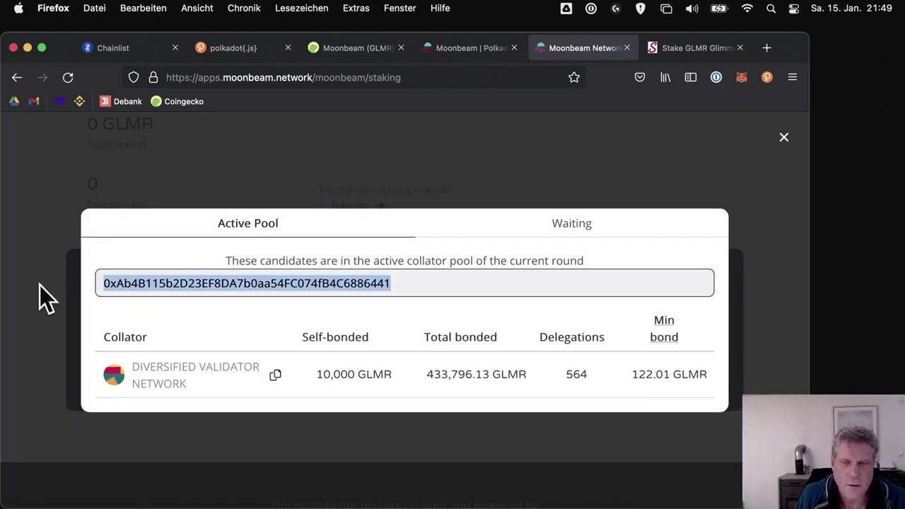
{"action": "left_click", "coordinate": [677, 174]}
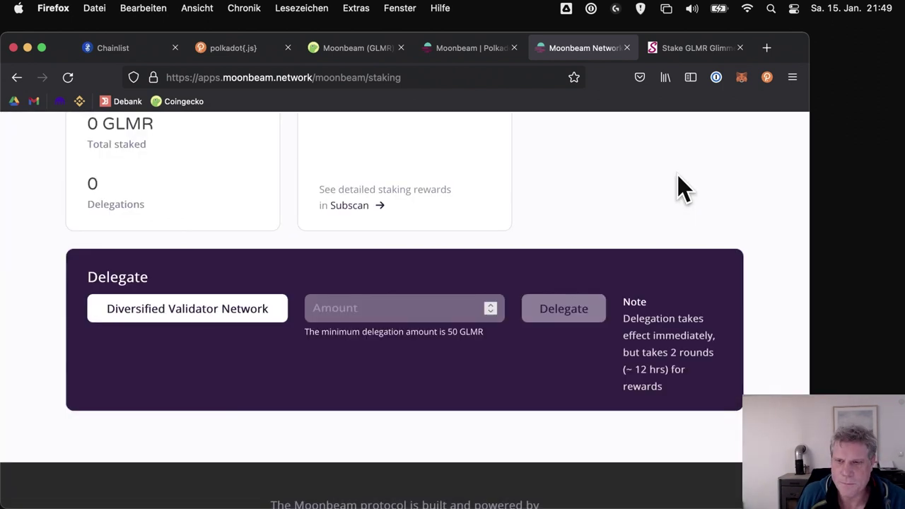
{"action": "left_click", "coordinate": [368, 300]}
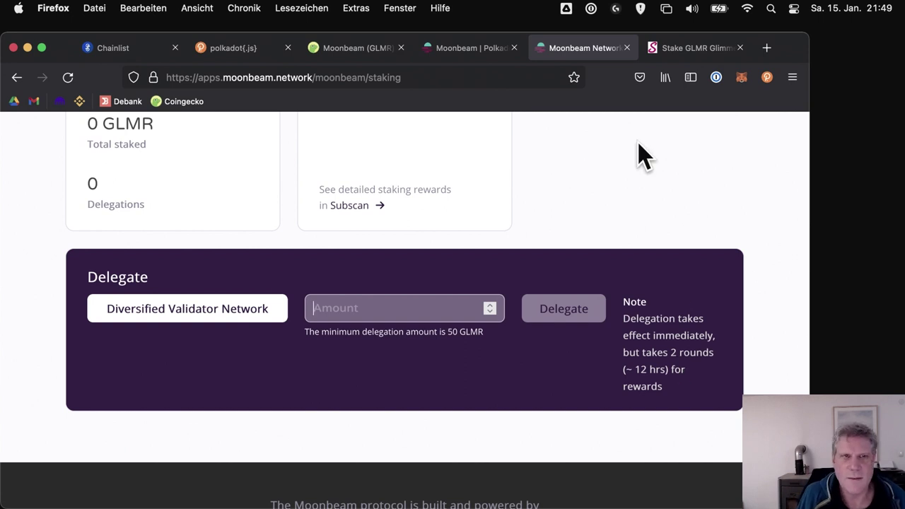
Replace the Moonbeam staking page with the StellaSwap website at stellaswap.com
{"action": "left_click", "coordinate": [420, 76]}
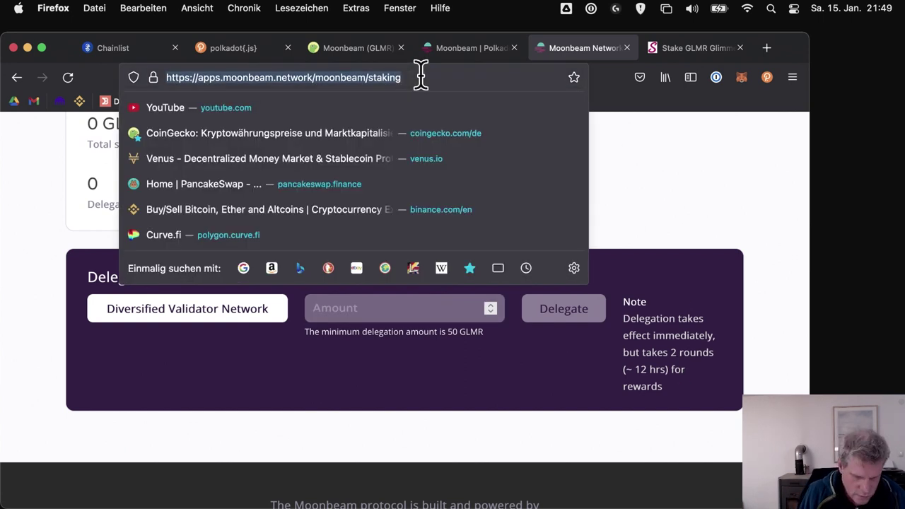
{"action": "type", "text": "stella"}
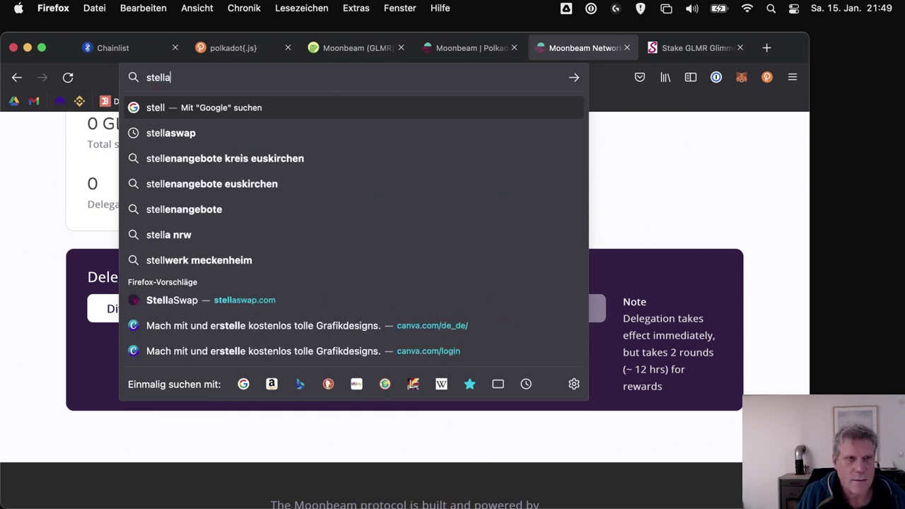
{"action": "key", "text": "Down"}
{"action": "key", "text": "Down"}
{"action": "key", "text": "Down"}
{"action": "key", "text": "Down"}
{"action": "key", "text": "Down"}
{"action": "key", "text": "Down"}
{"action": "key", "text": "Down"}
{"action": "key", "text": "Down"}
{"action": "key", "text": "Down"}
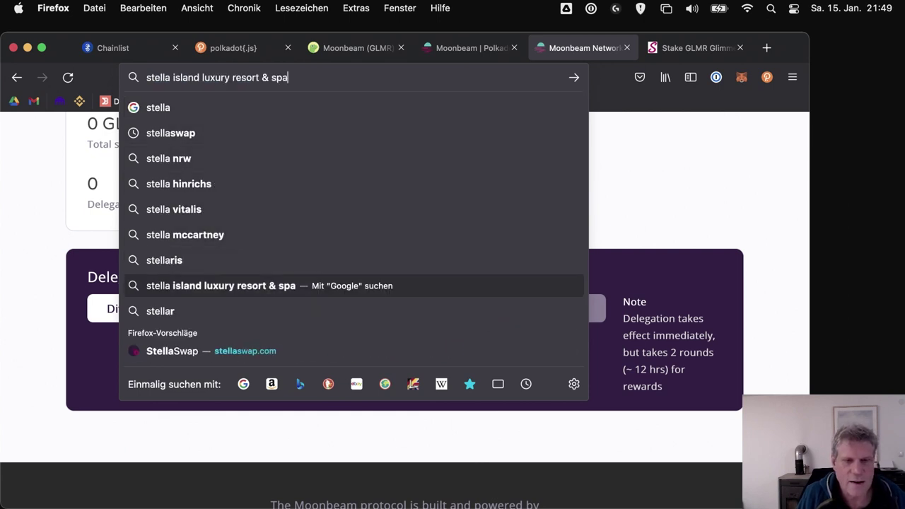
{"action": "key", "text": "Return"}
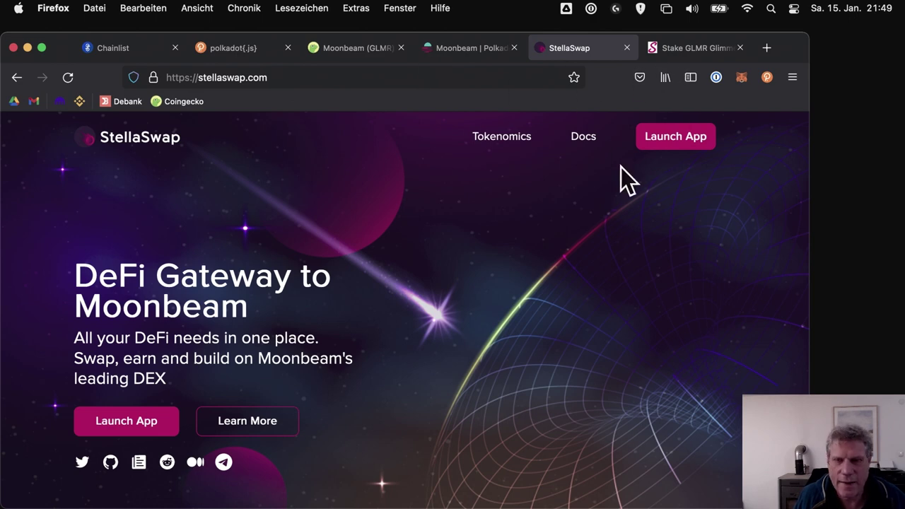
Launch the StellaSwap app and widen the browser window to fit more of its header
{"action": "left_click", "coordinate": [660, 144]}
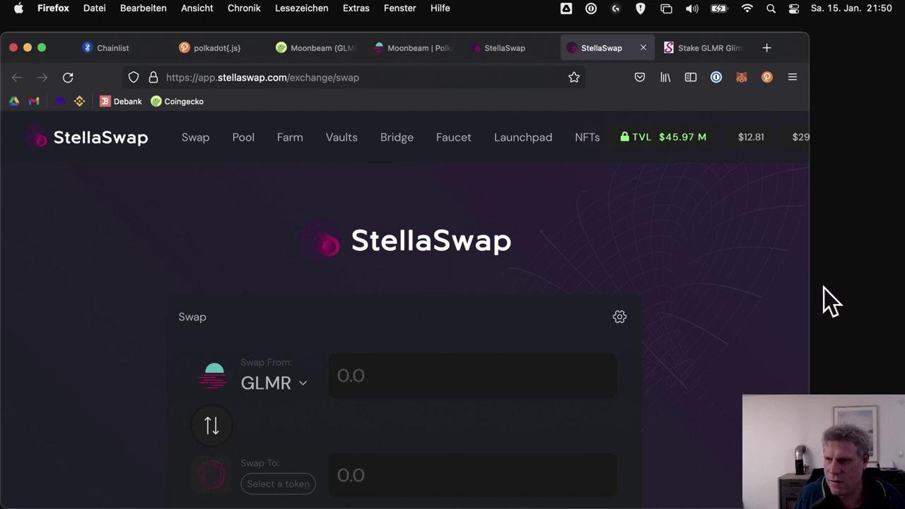
{"action": "left_click_drag", "start_coordinate": [813, 295], "coordinate": [886, 295]}
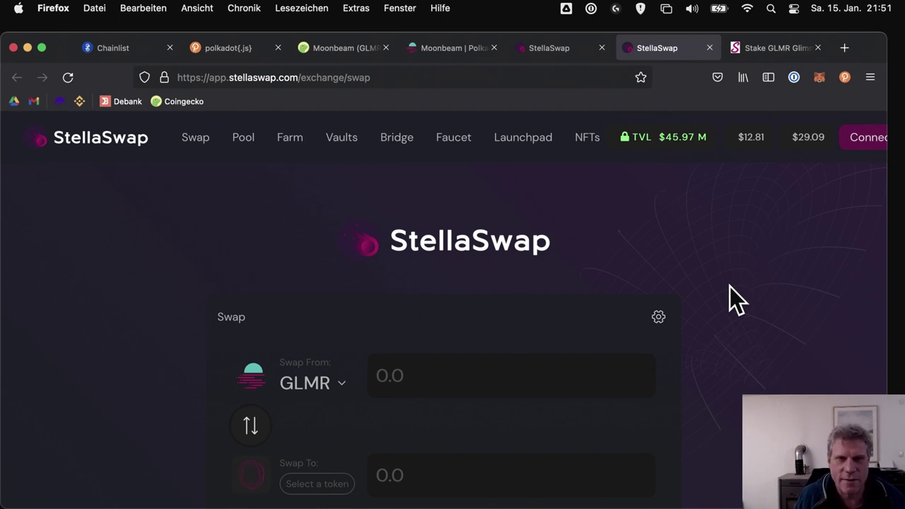
Open StellaSwap's farms and examine the APR of the GLMR/STELLA farm in the full list
{"action": "left_click", "coordinate": [291, 140]}
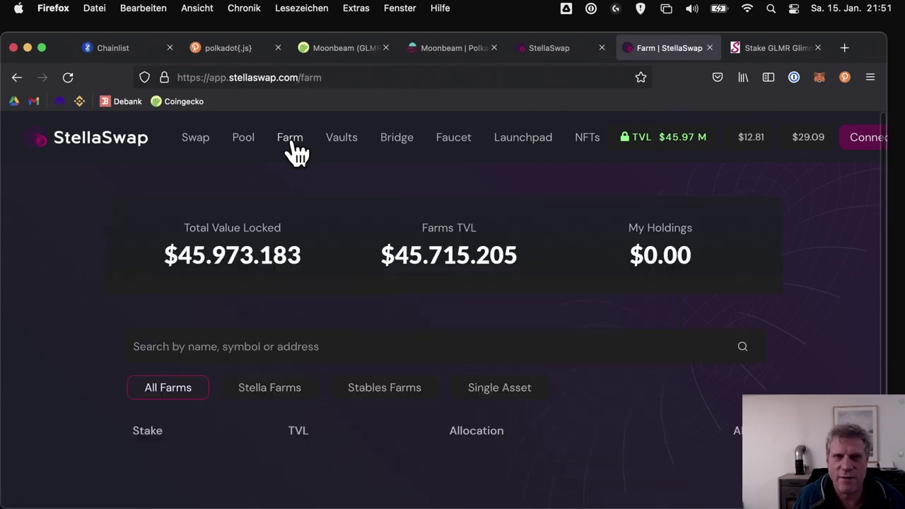
{"action": "scroll", "coordinate": [297, 240], "scroll_direction": "down", "scroll_amount": 2}
{"action": "scroll", "coordinate": [300, 247], "scroll_direction": "down", "scroll_amount": 2}
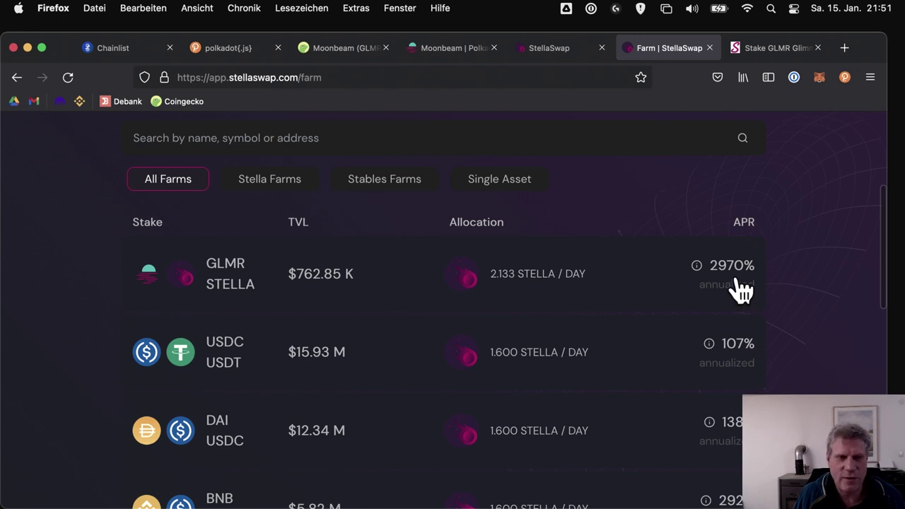
Compare the APRs of the remaining StellaSwap farms, including the GLMR/USDC, STELLA/USDC and ETH/GLMR pairs
{"action": "scroll", "coordinate": [802, 378], "scroll_direction": "down", "scroll_amount": 2}
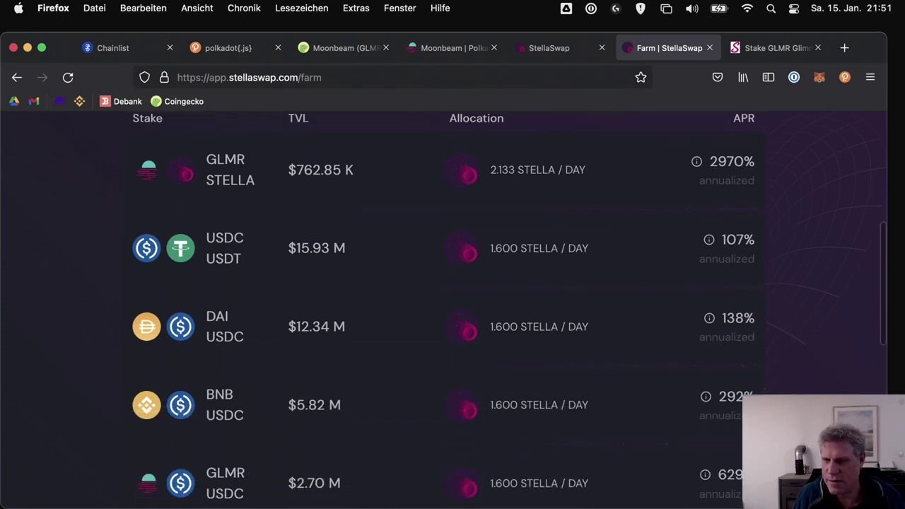
{"action": "scroll", "coordinate": [802, 378], "scroll_direction": "down", "scroll_amount": 2}
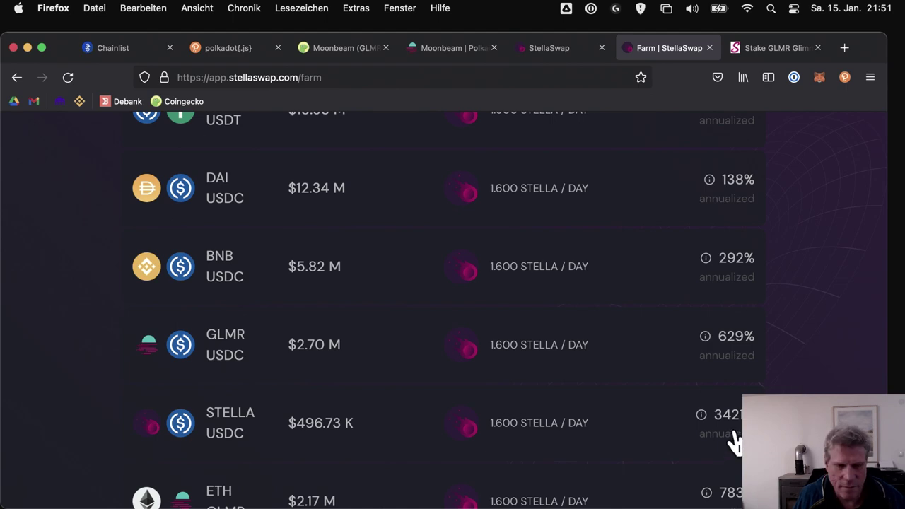
{"action": "scroll", "coordinate": [753, 277], "scroll_direction": "up", "scroll_amount": 4}
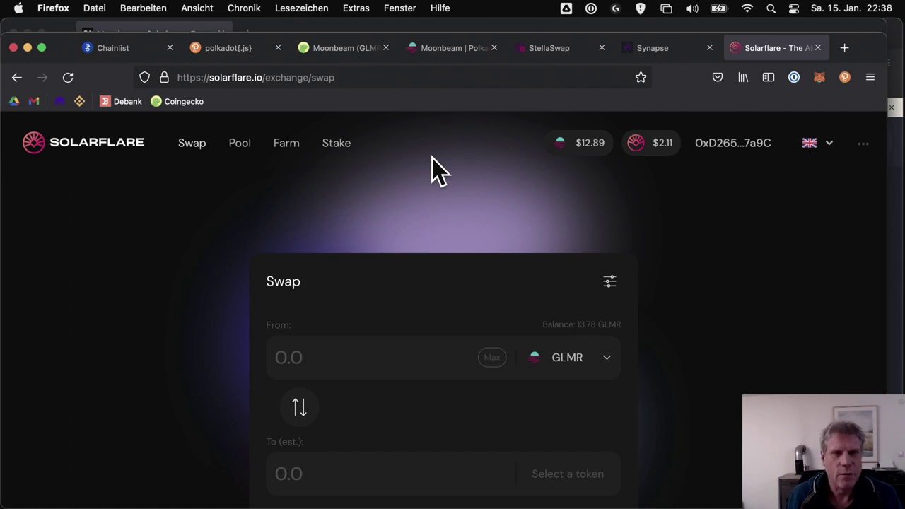
Look through Solarflare's farm list and open its staking page to view the veFLARE pool
{"action": "left_click", "coordinate": [287, 147]}
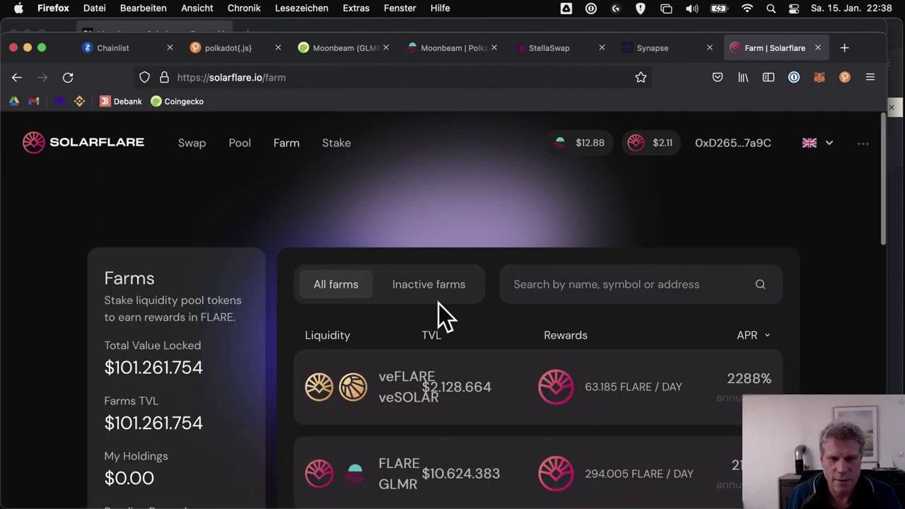
{"action": "scroll", "coordinate": [438, 303], "scroll_direction": "down", "scroll_amount": 3}
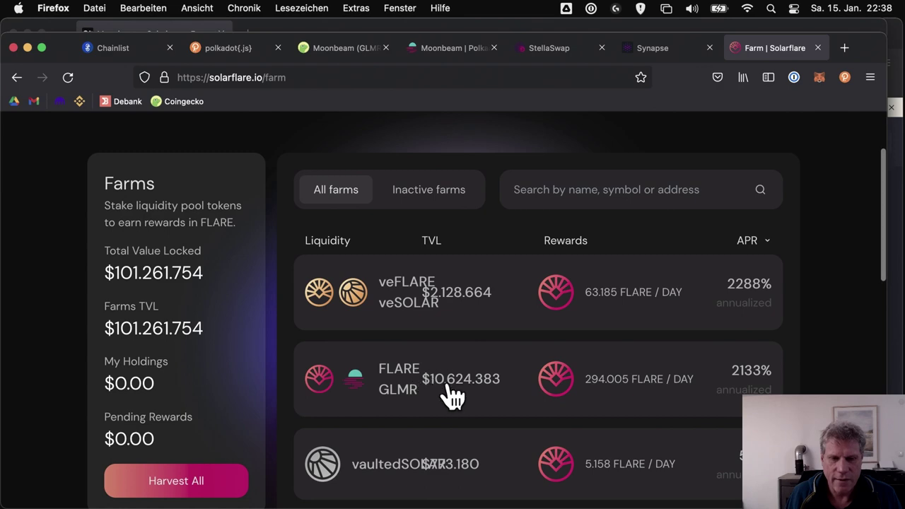
{"action": "scroll", "coordinate": [429, 398], "scroll_direction": "down", "scroll_amount": 6}
{"action": "scroll", "coordinate": [415, 177], "scroll_direction": "up", "scroll_amount": 1}
{"action": "scroll", "coordinate": [414, 177], "scroll_direction": "up", "scroll_amount": 5}
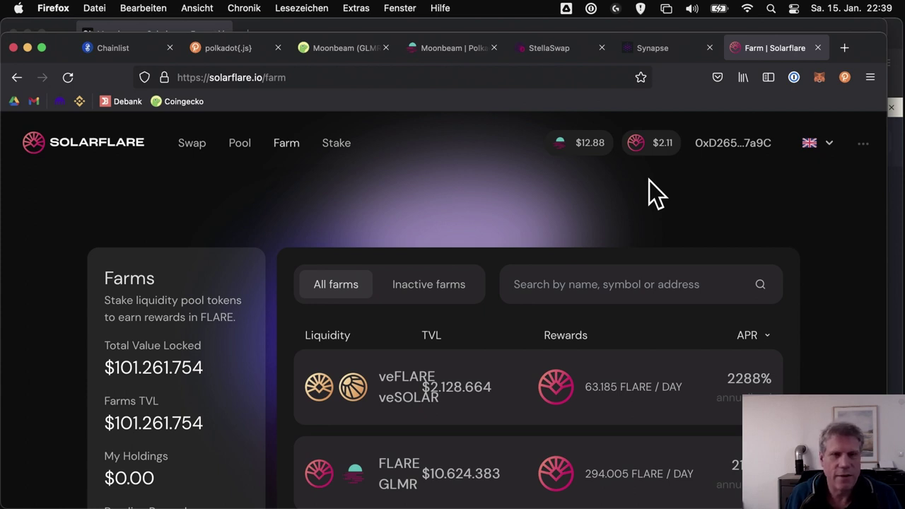
{"action": "left_click", "coordinate": [336, 145]}
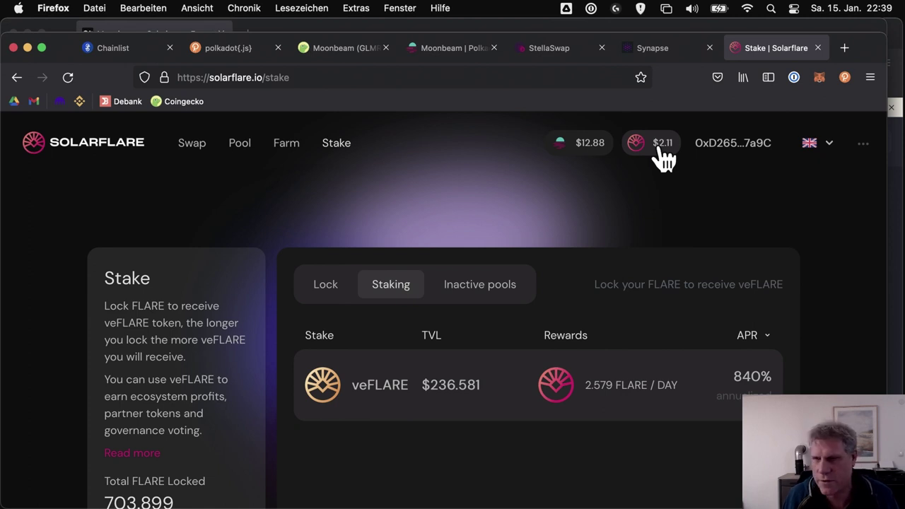
Return to Solarflare's farms and examine the TVL, FLARE rewards and APR of each pool, from veFLARE/veSOLAR down to BUSD/USDC
{"action": "left_click", "coordinate": [286, 144]}
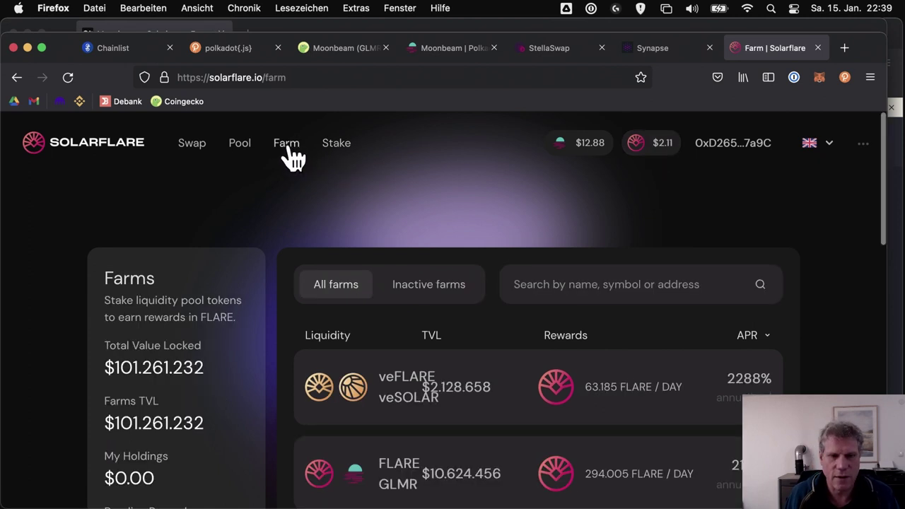
{"action": "scroll", "coordinate": [379, 379], "scroll_direction": "down", "scroll_amount": 5}
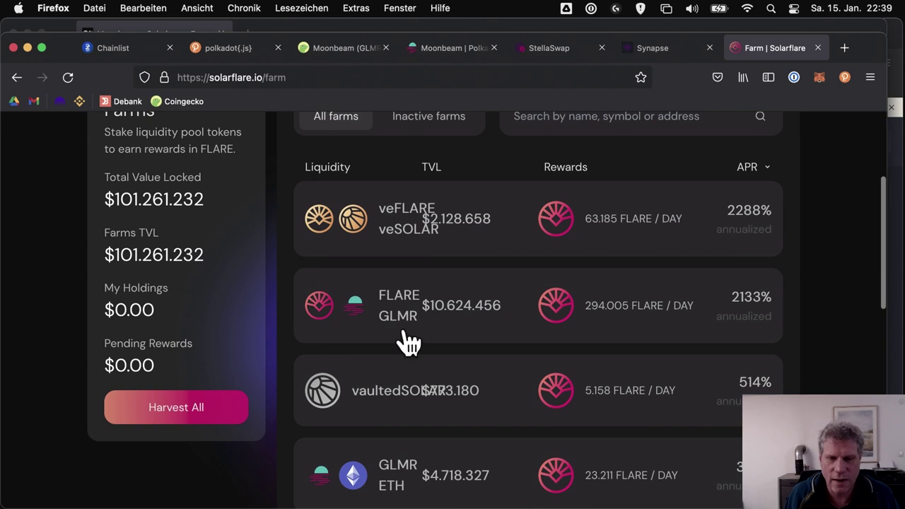
{"action": "scroll", "coordinate": [408, 344], "scroll_direction": "down", "scroll_amount": 4}
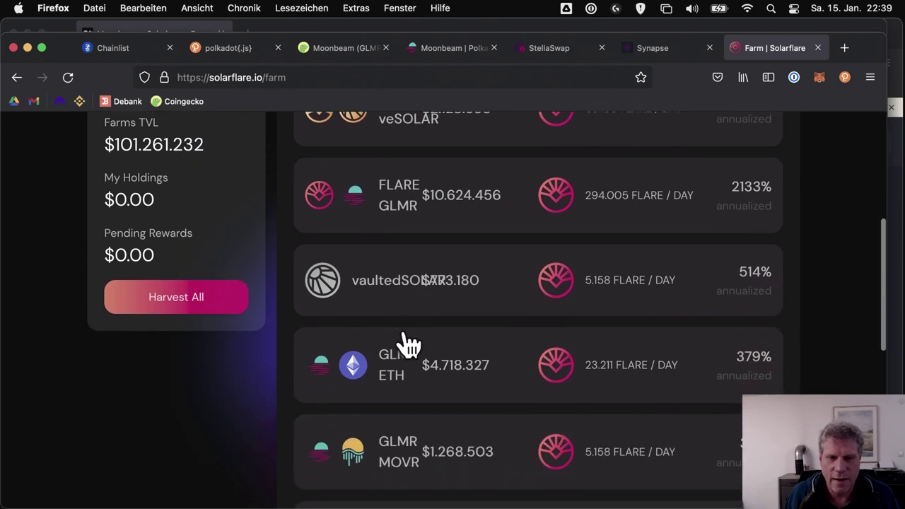
{"action": "scroll", "coordinate": [408, 344], "scroll_direction": "down", "scroll_amount": 3}
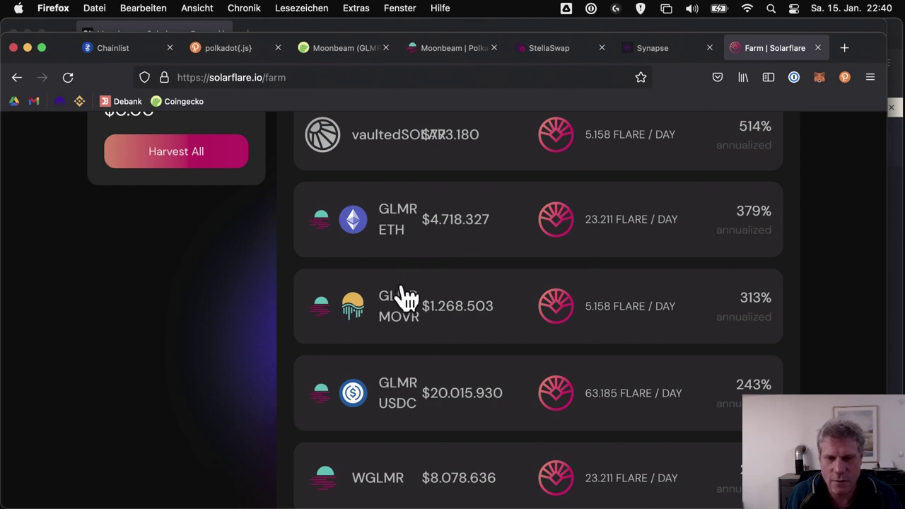
{"action": "scroll", "coordinate": [415, 425], "scroll_direction": "down", "scroll_amount": 5}
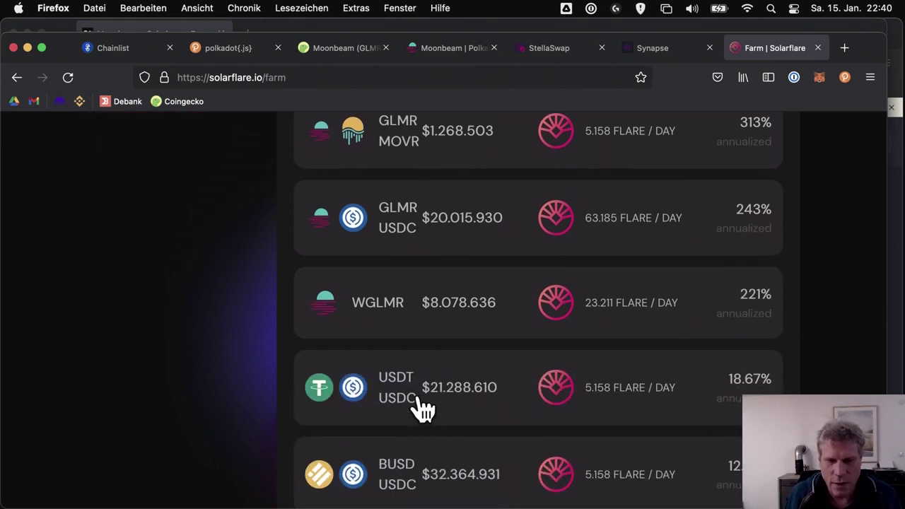
{"action": "scroll", "coordinate": [453, 452], "scroll_direction": "down", "scroll_amount": 3}
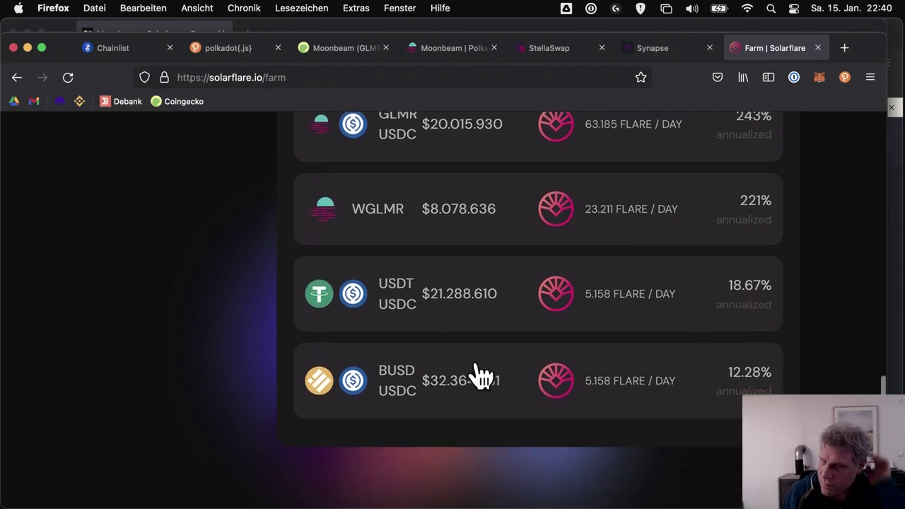
{"action": "scroll", "coordinate": [481, 376], "scroll_direction": "up", "scroll_amount": 1}
{"action": "scroll", "coordinate": [481, 376], "scroll_direction": "up", "scroll_amount": 5}
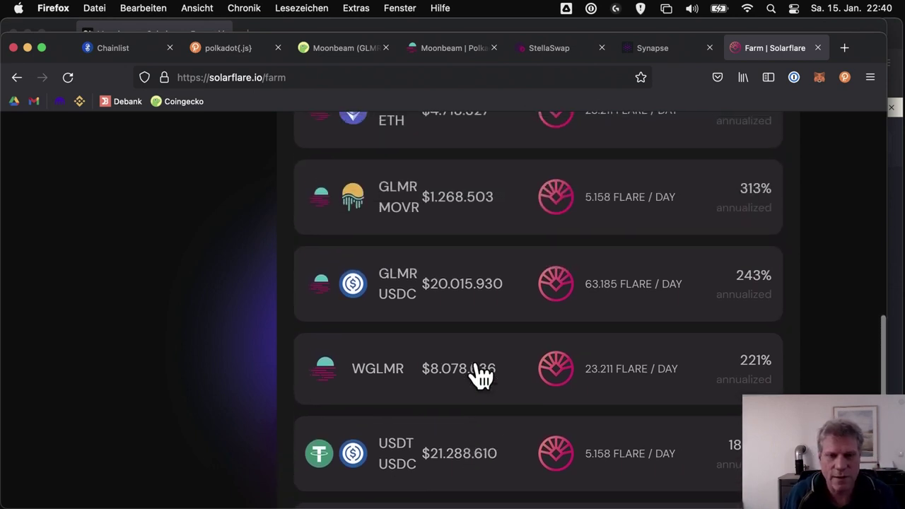
{"action": "scroll", "coordinate": [481, 376], "scroll_direction": "up", "scroll_amount": 10}
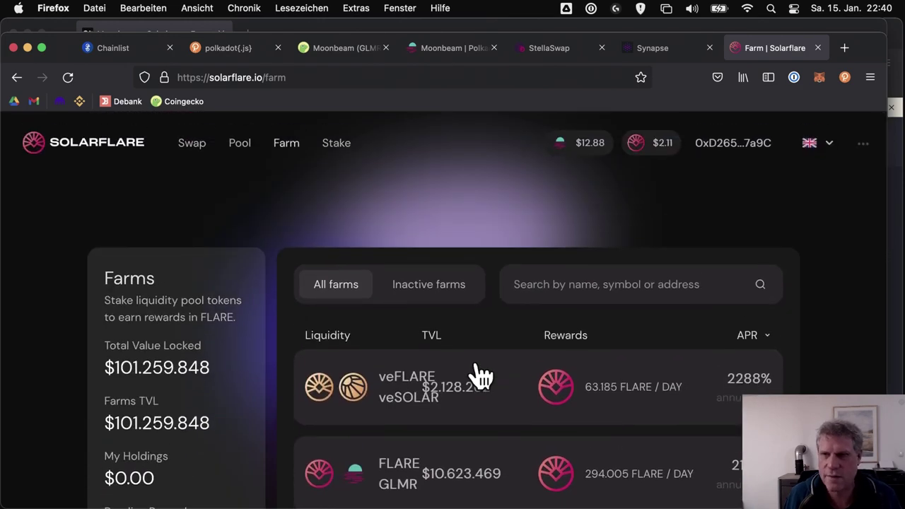